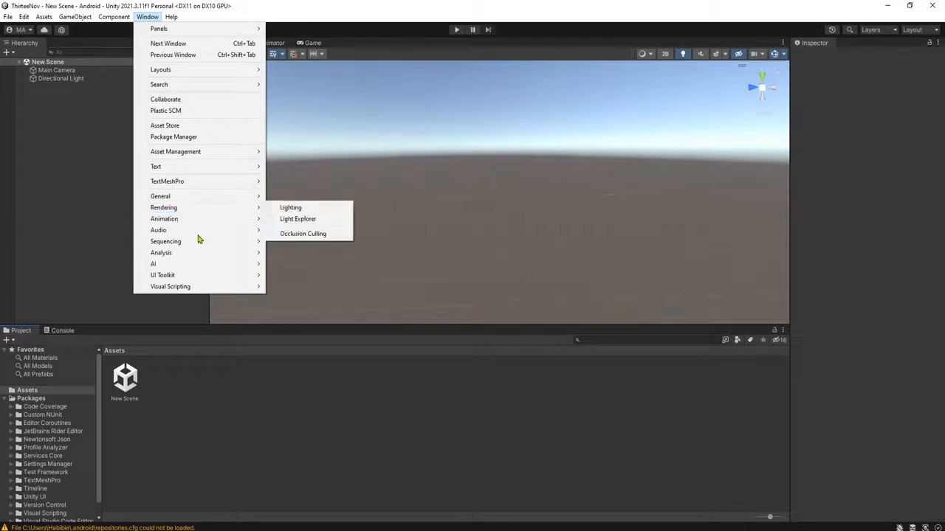
Open the Package Manager for the current project.
click(121, 312)
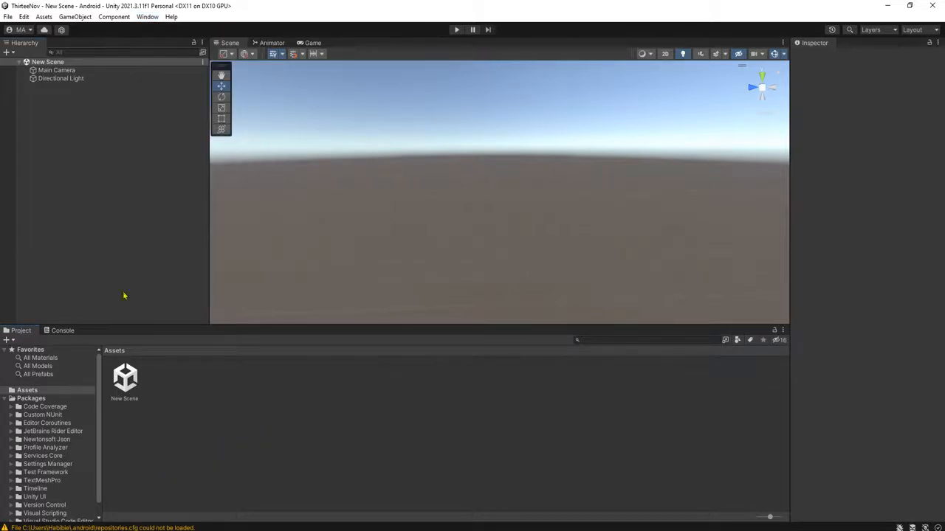
click(147, 16)
mouse_move(231, 155)
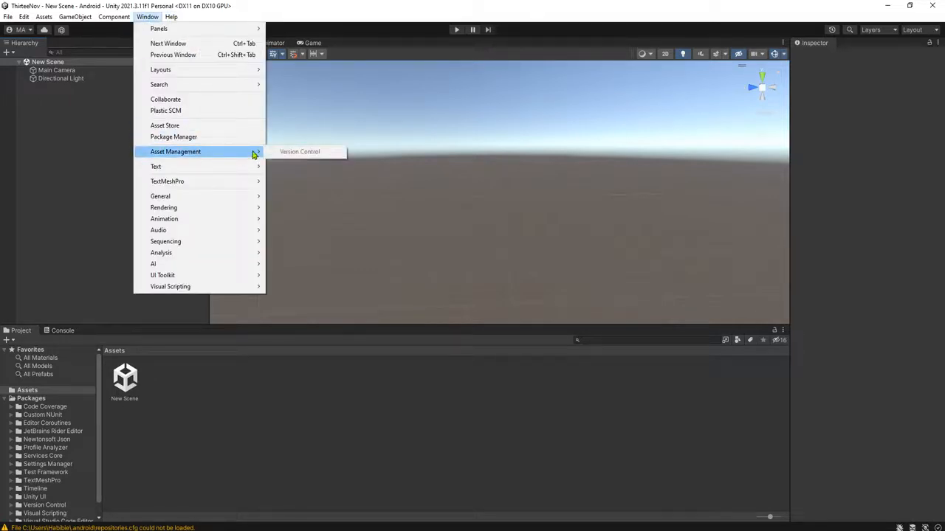
click(211, 140)
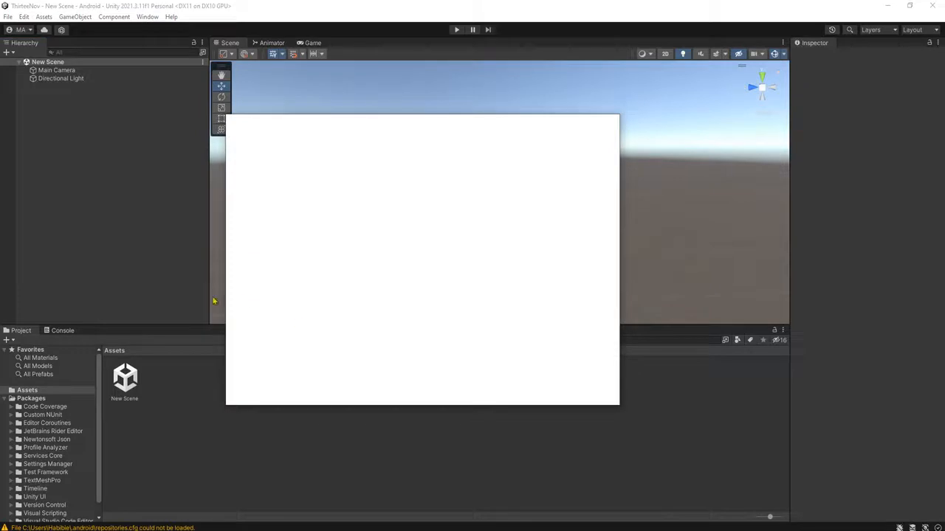
Switch to Chrome and open the Unity Asset Store site at assetstore.unity.com.
click(174, 530)
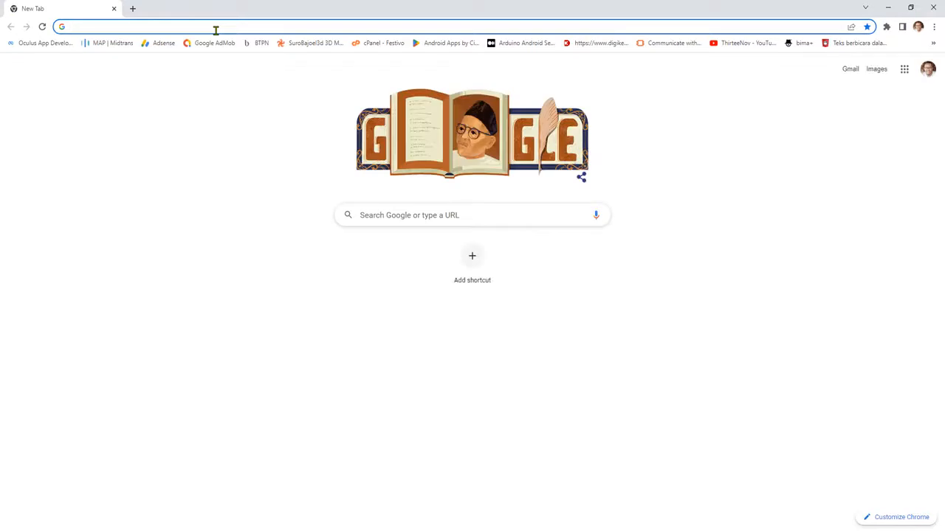
click(216, 27)
text(assetsto)
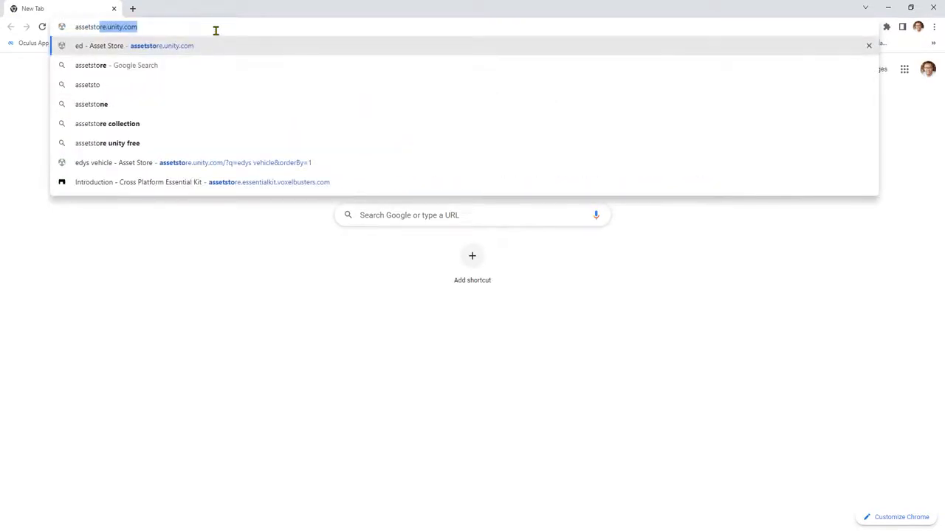
key(Return)
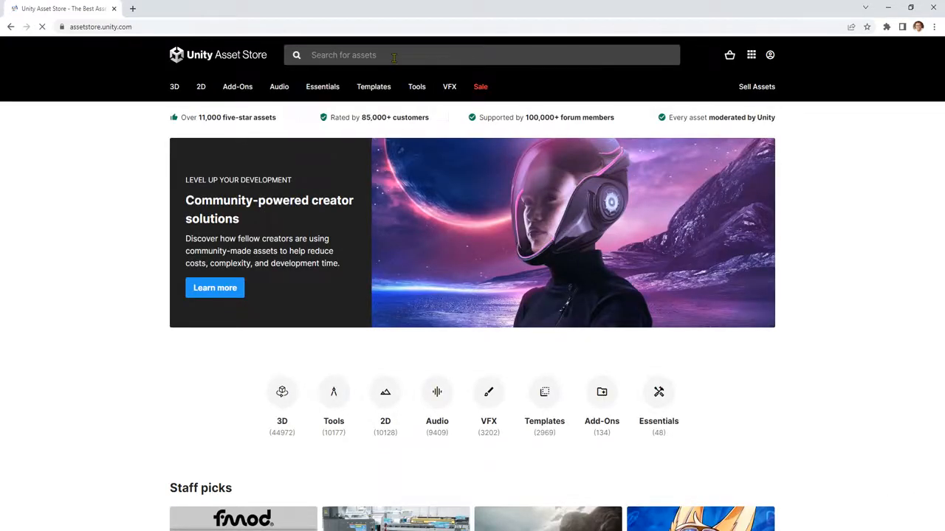
Search the asset store for "oculus integration" and open the free Oculus Integration asset's page.
click(394, 57)
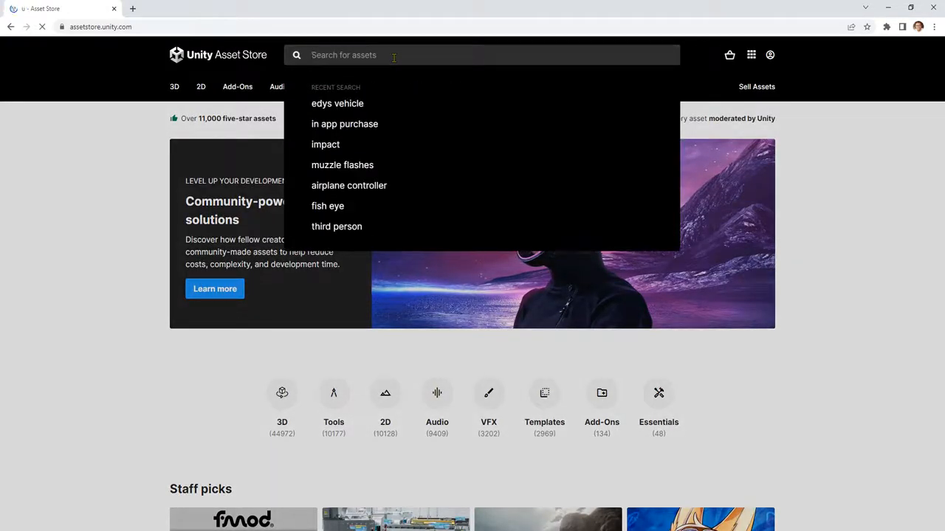
text(unity)
key(Return)
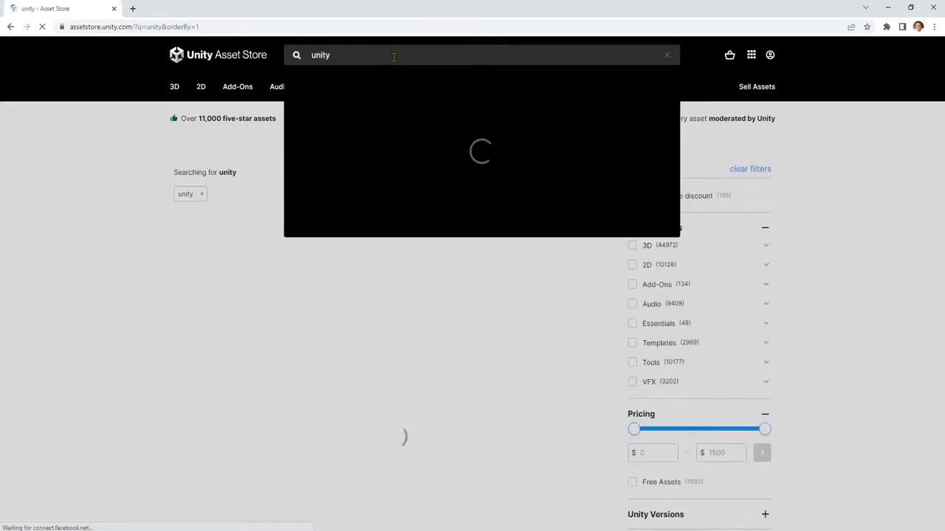
text(i)
key(Return)
text(oculus integration)
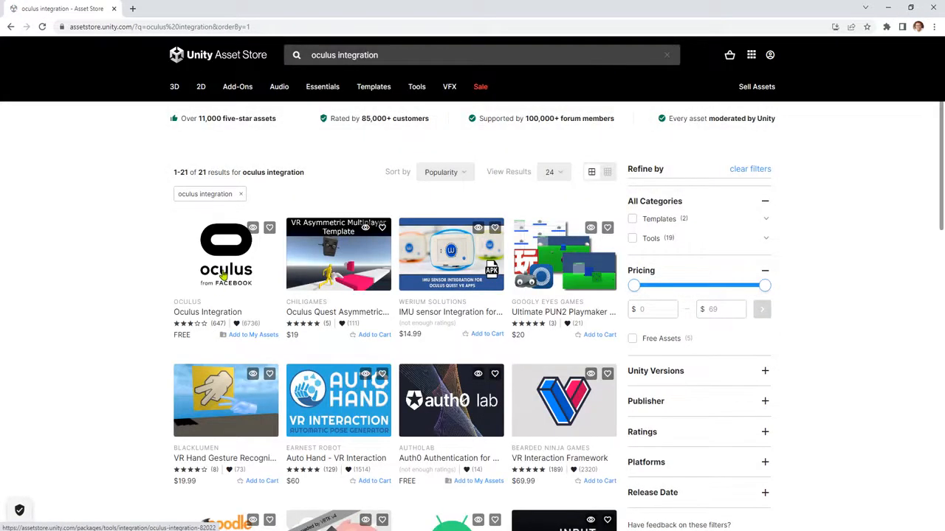
click(226, 273)
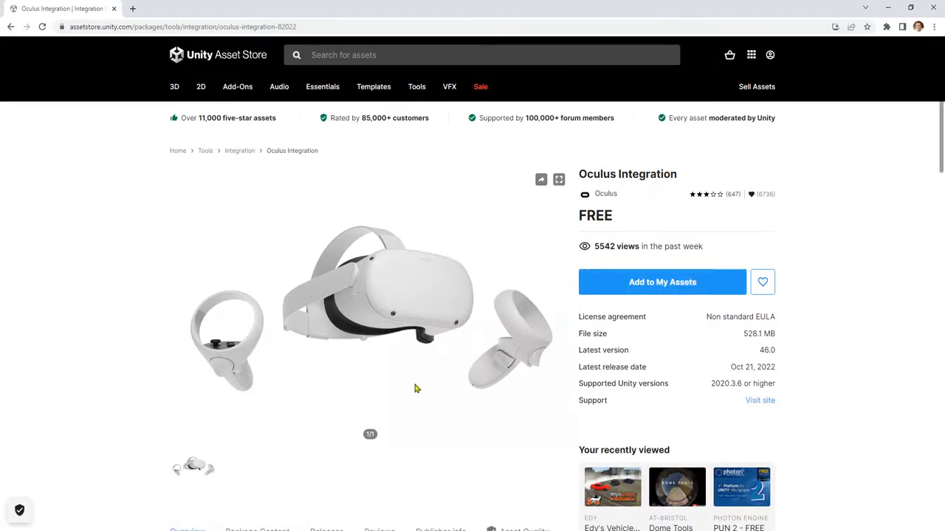
Switch back to Unity and look through the Unity Registry package list for Oculus packages.
key(alt+Tab)
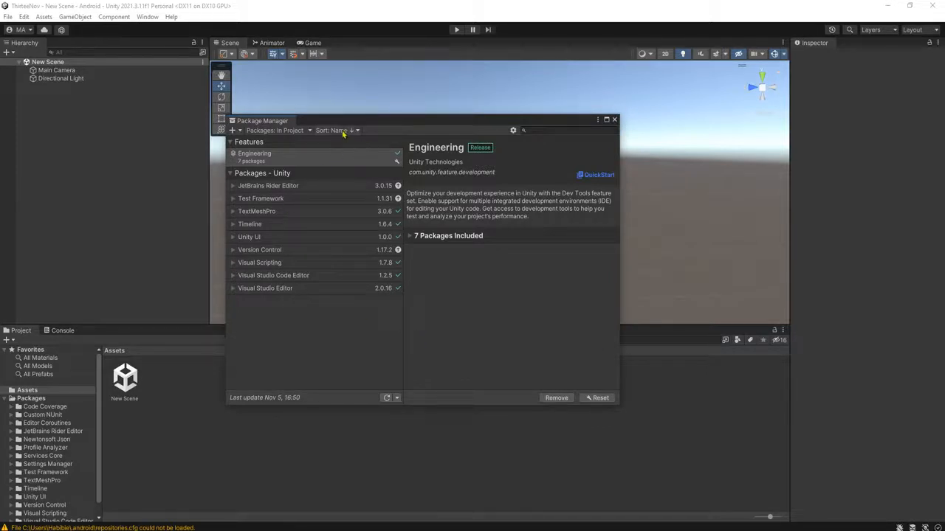
click(304, 130)
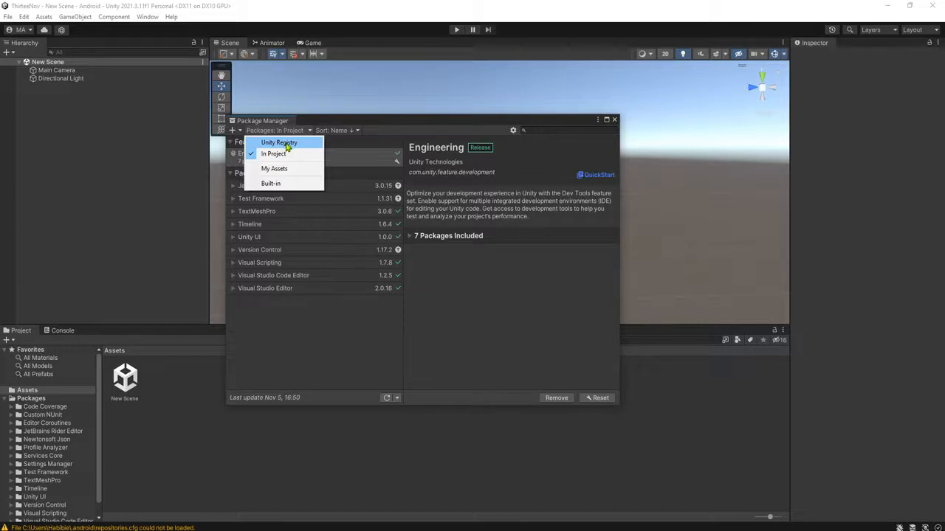
click(285, 145)
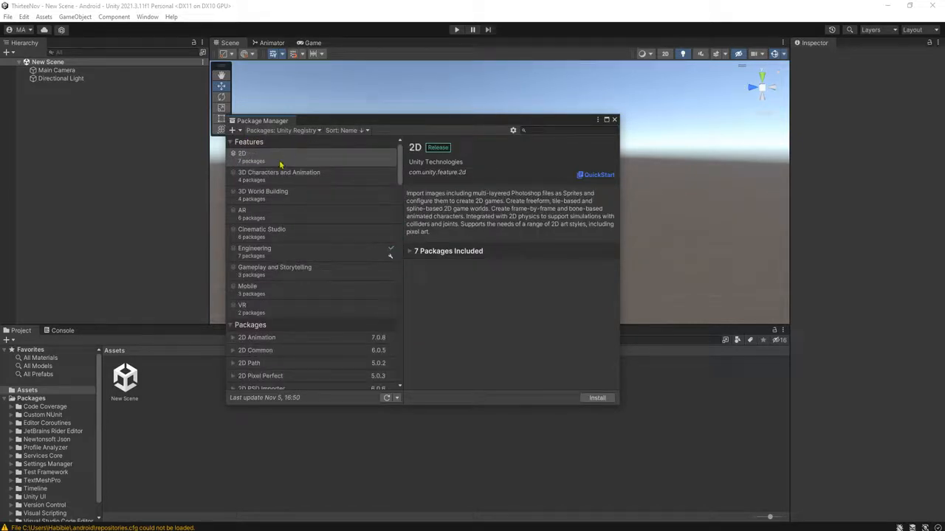
scroll(312, 244, down, 15)
scroll(323, 245, down, 5)
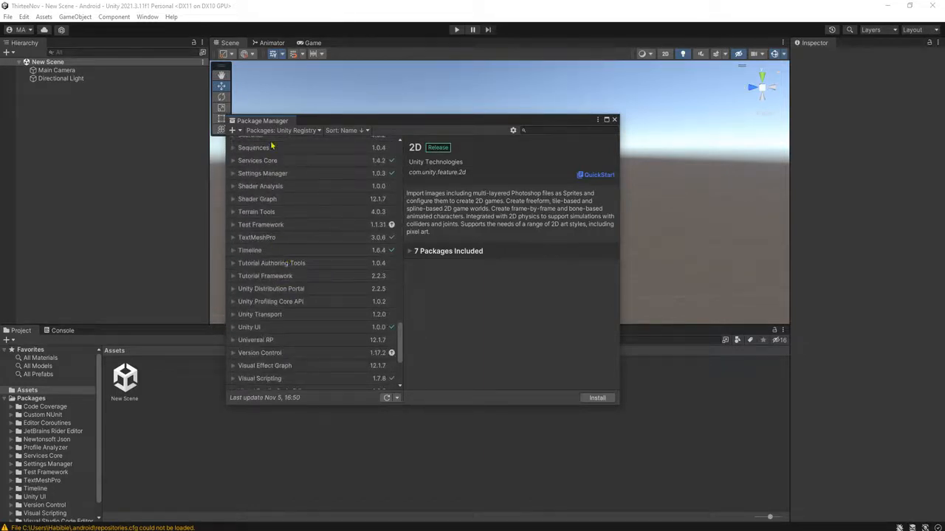
scroll(303, 250, up, 5)
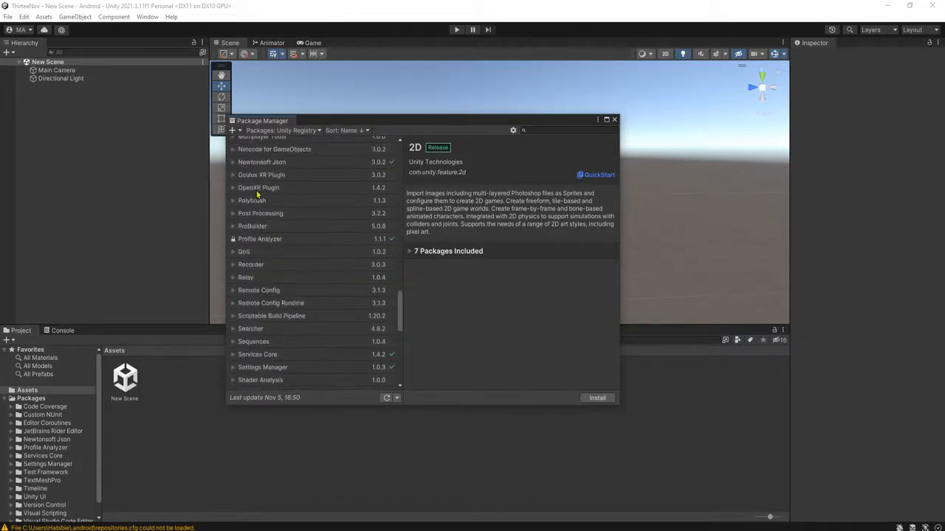
scroll(256, 204, up, 2)
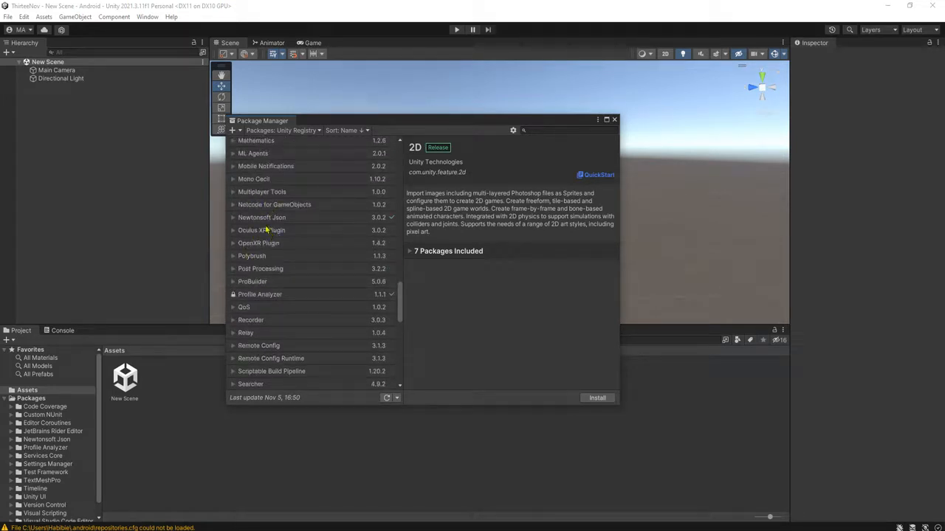
scroll(268, 231, up, 2)
scroll(310, 236, up, 10)
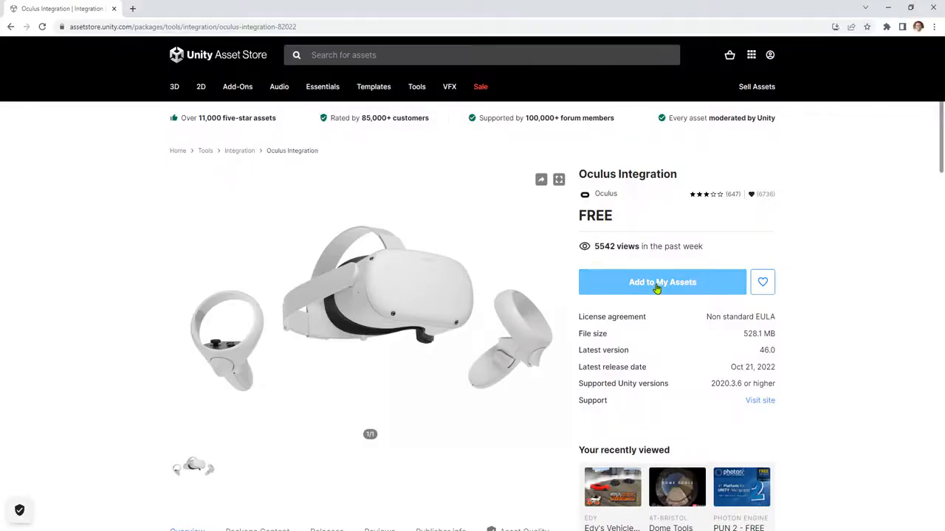
Add Oculus Integration to My Assets, signing in with the saved Unity ID, and open the asset in Unity.
click(656, 285)
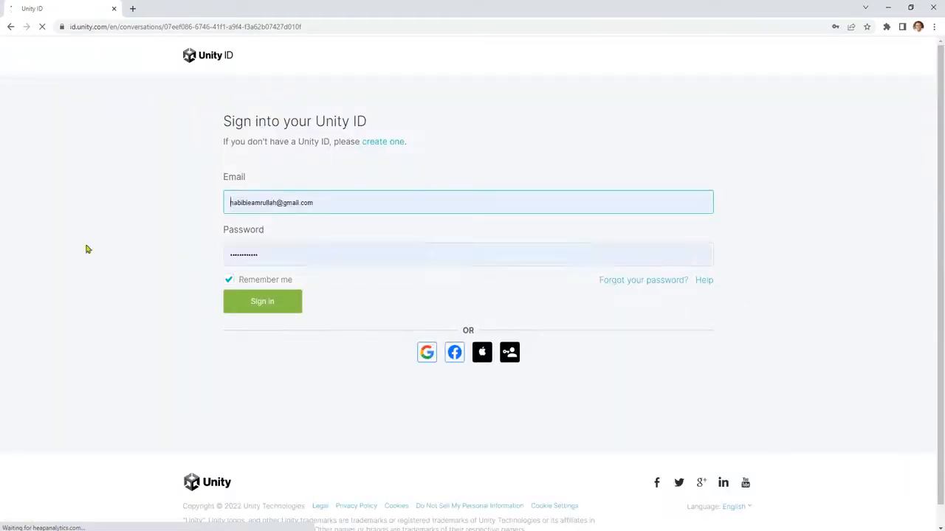
click(242, 301)
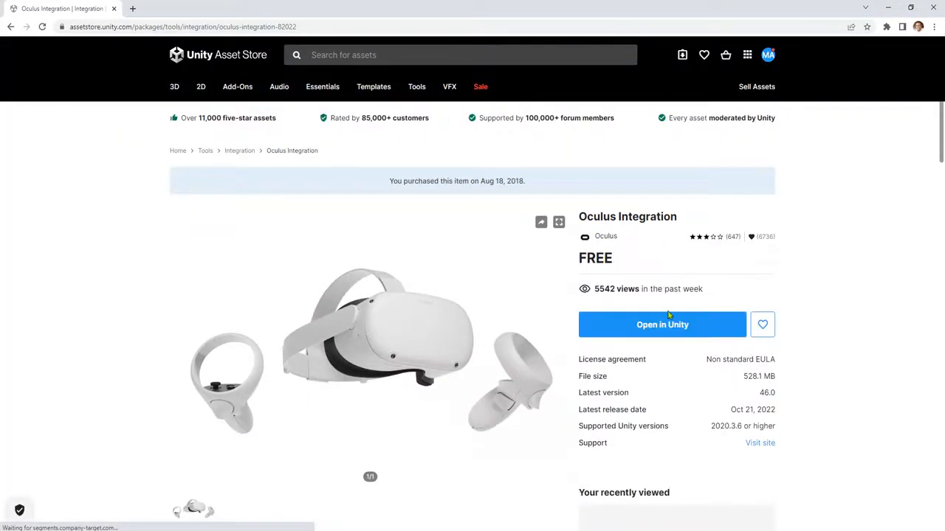
click(655, 329)
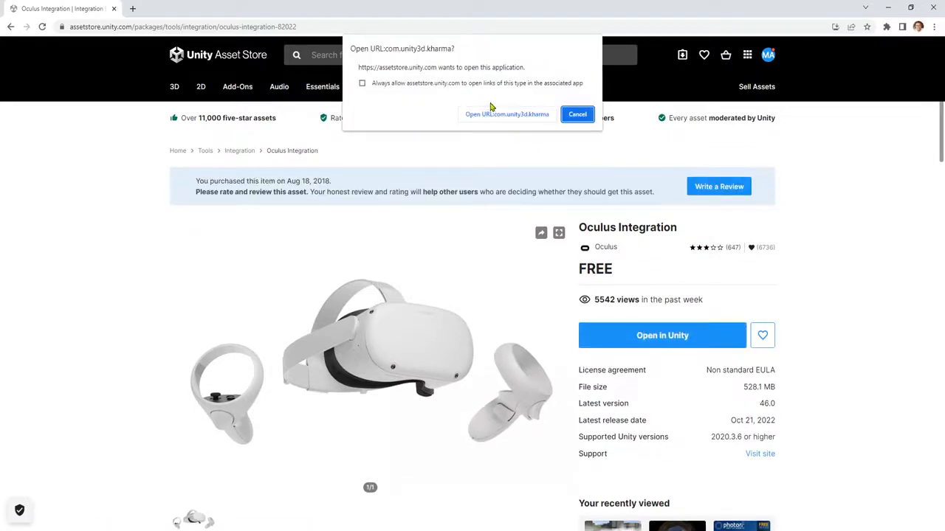
click(490, 113)
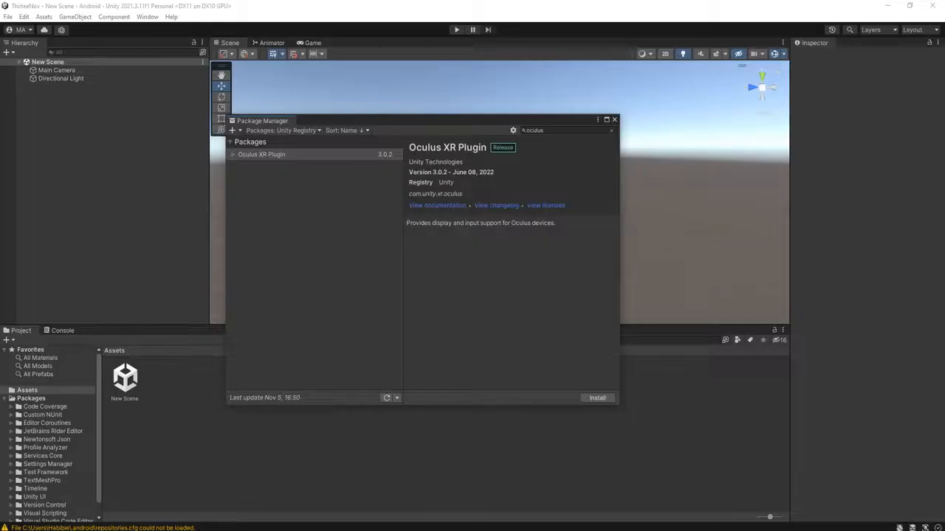
List the My Assets packages, search them for "oculus", and refresh the list with Oculus Integration selected.
click(611, 130)
scroll(286, 269, down, 3)
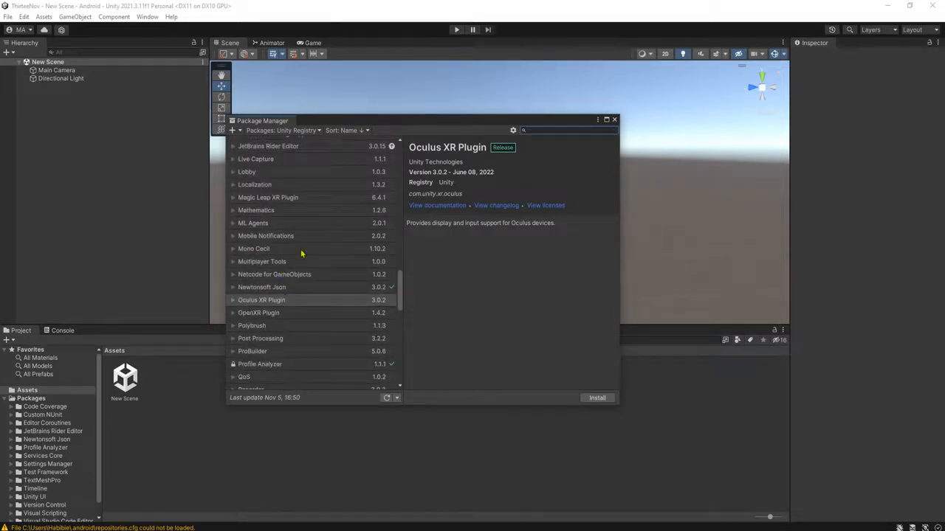
click(292, 131)
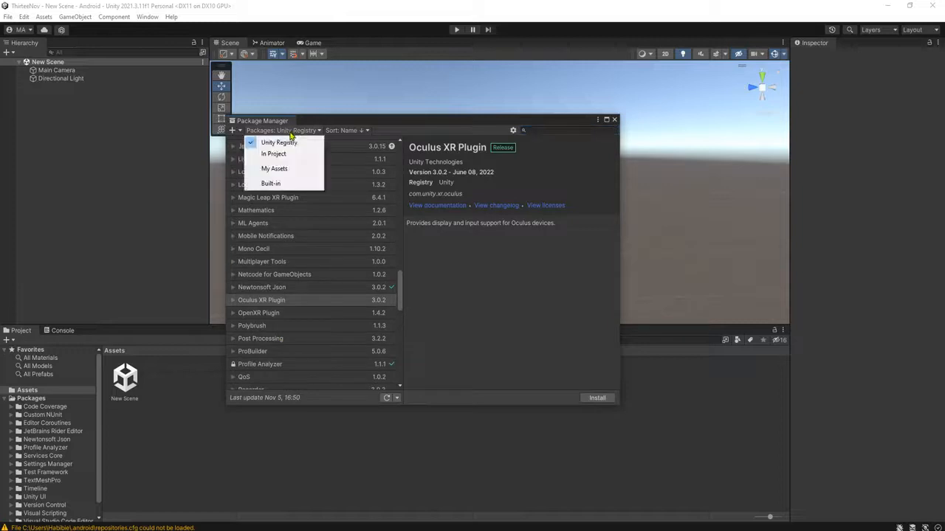
click(274, 169)
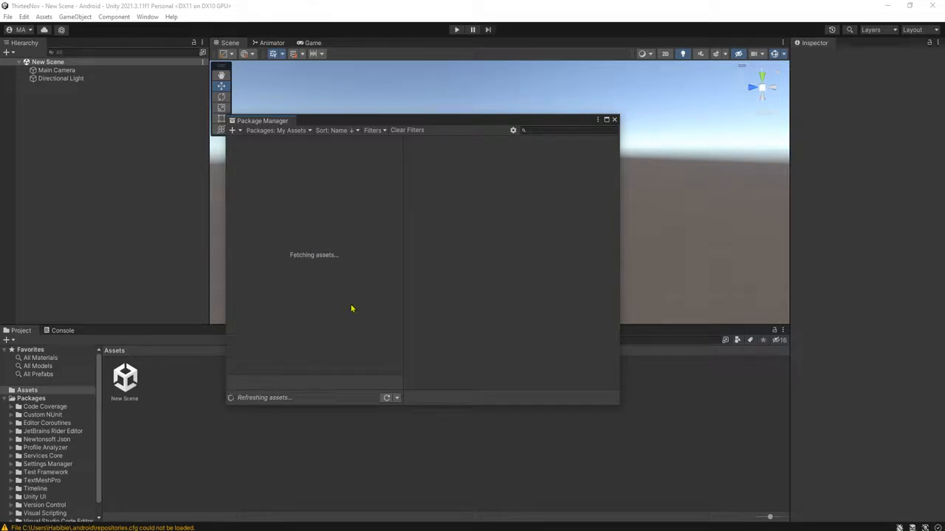
scroll(362, 302, down, 5)
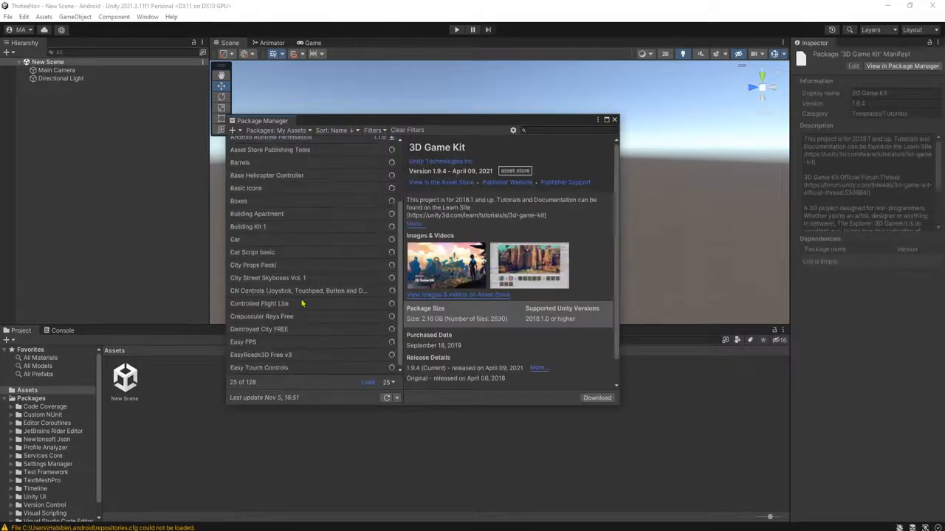
scroll(302, 303, up, 5)
text(oculus)
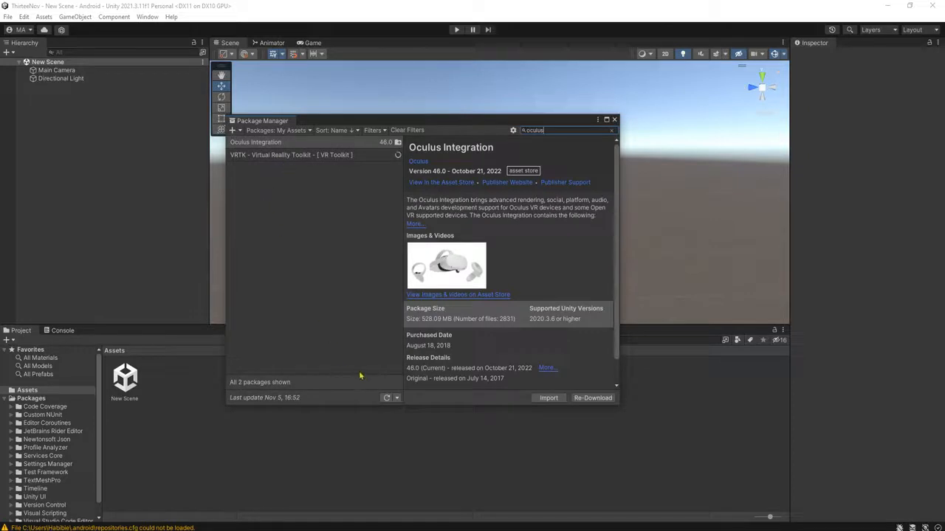
click(386, 398)
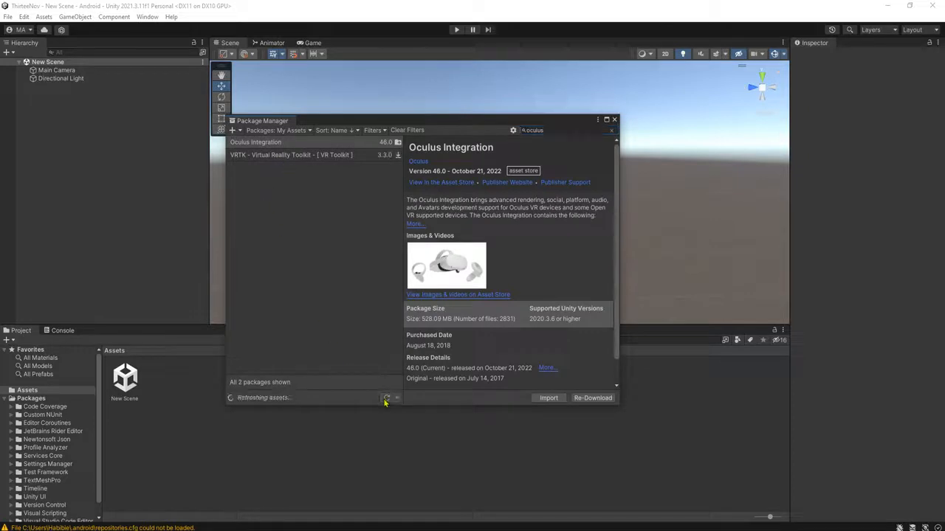
drag(428, 147, 564, 152)
click(476, 148)
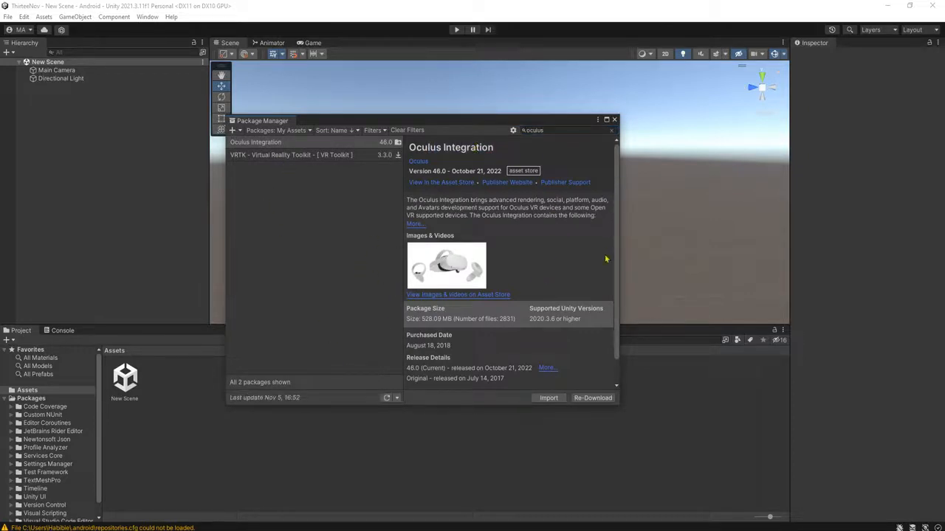
Import all files of the Oculus Integration 46.0 package into the project.
click(548, 399)
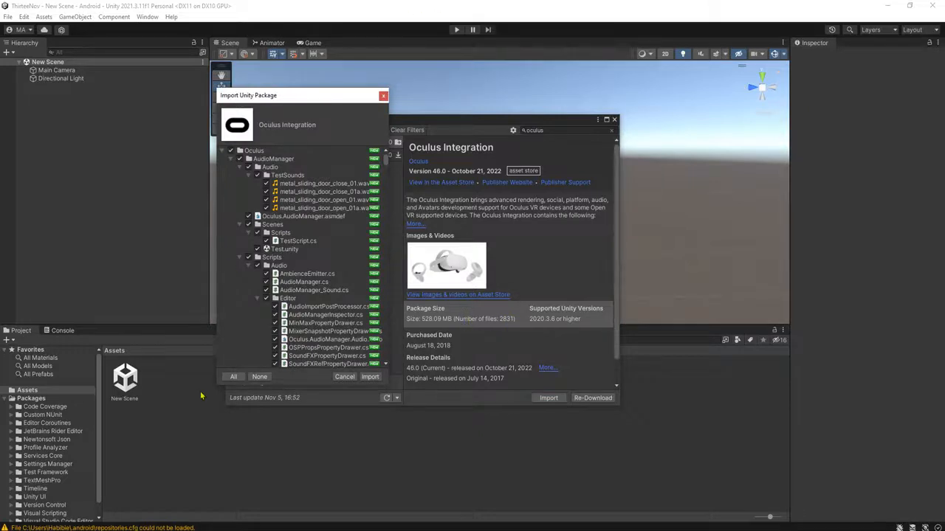
scroll(305, 313, down, 20)
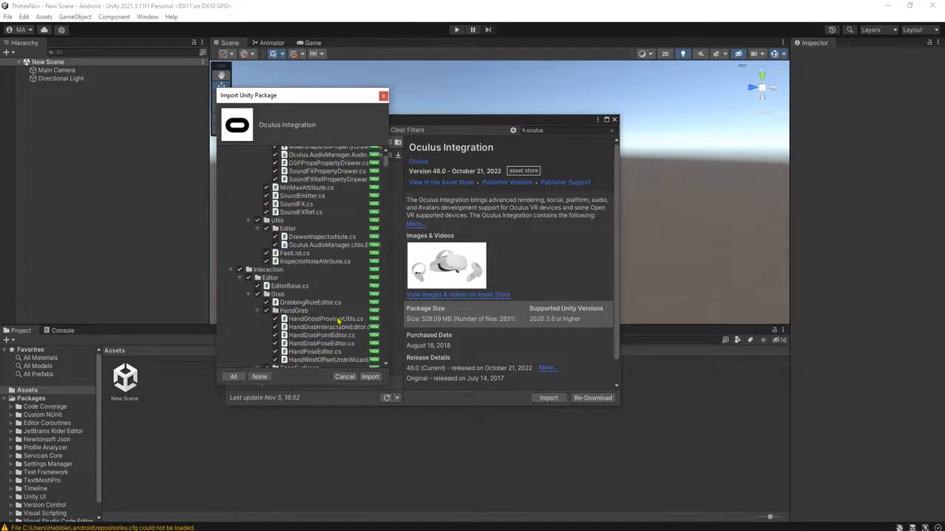
click(370, 377)
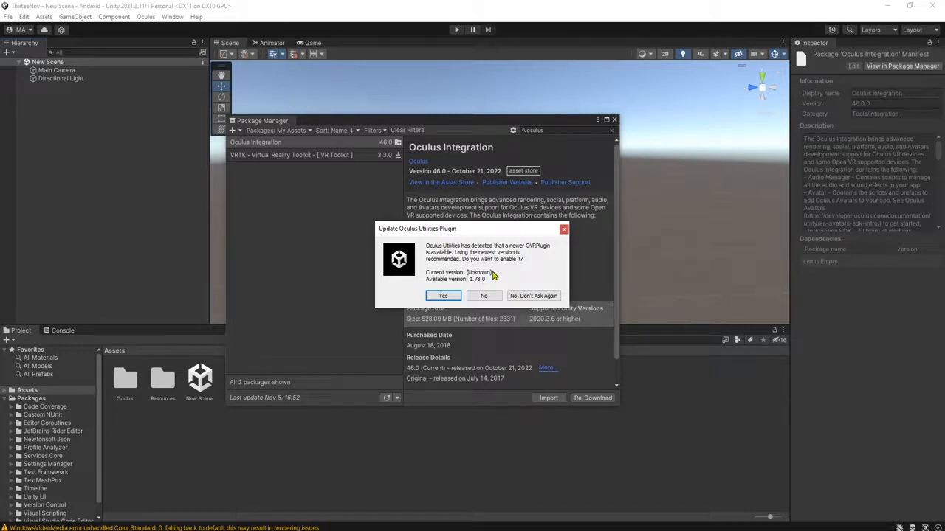
Accept the OVRPlugin 1.78.0 update with the OpenXR backend and agree to restart the Unity Editor.
click(443, 296)
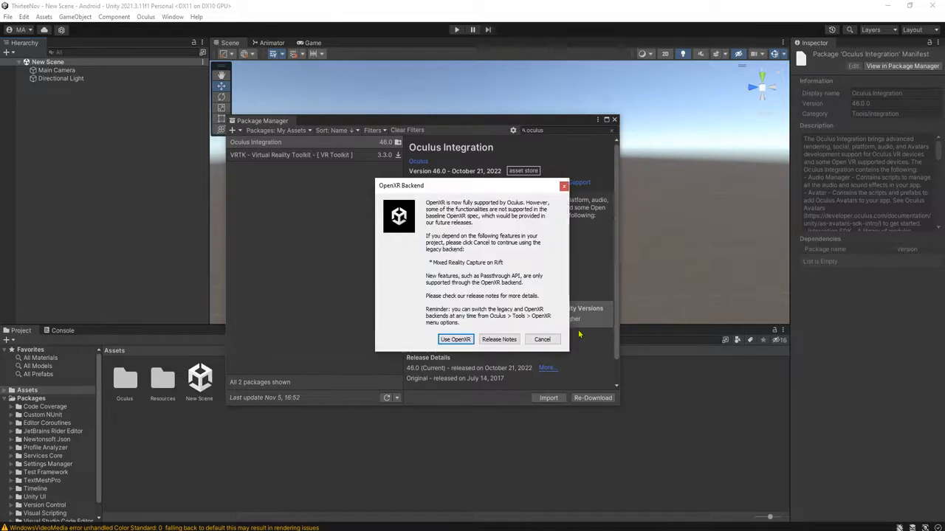
click(450, 341)
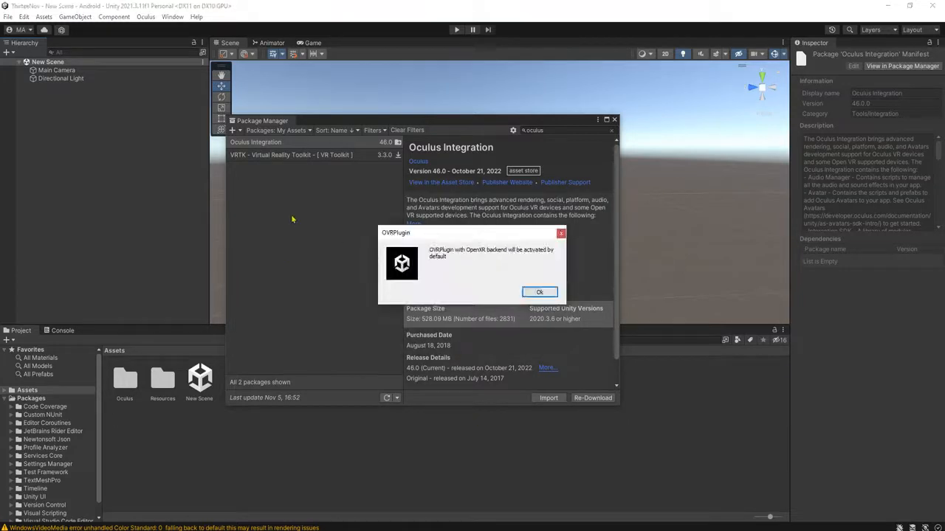
click(541, 292)
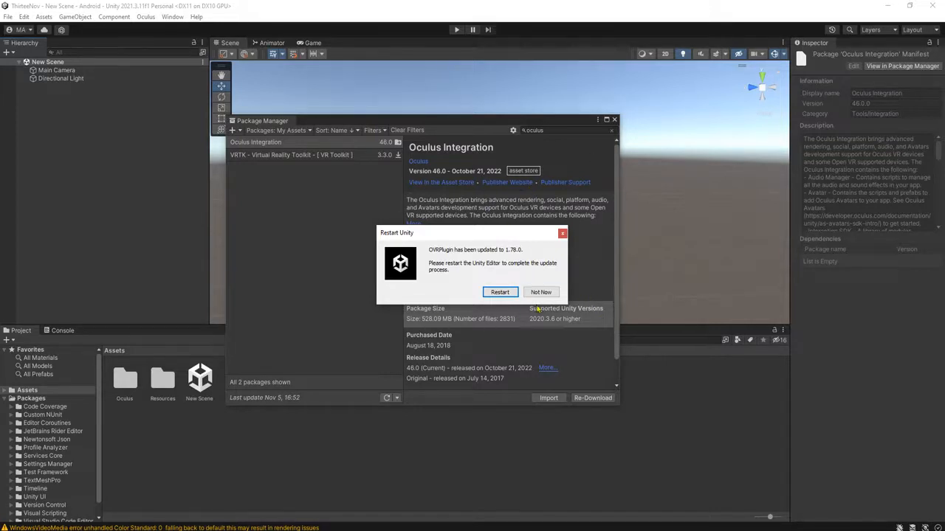
click(499, 292)
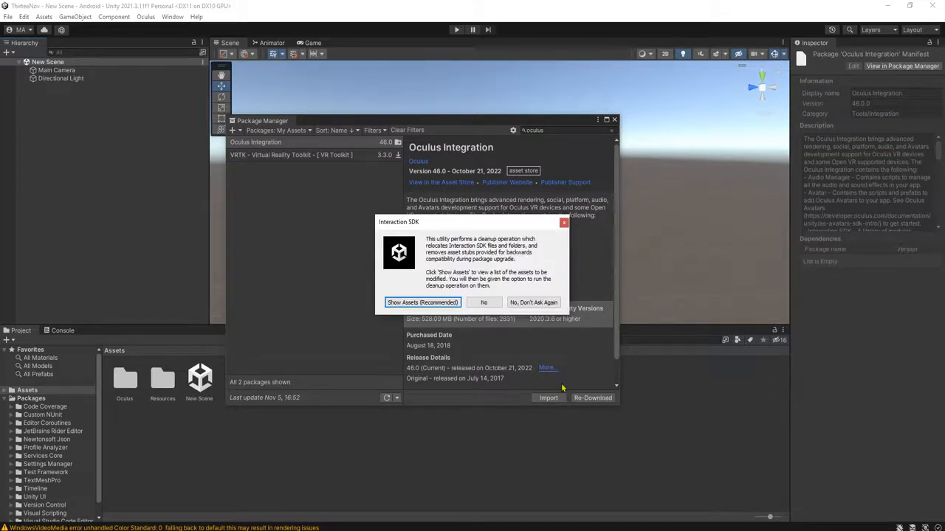
Run the recommended Interaction SDK asset cleanup and upgrade the spatializer plugins, restarting the Unity Editor to complete the update.
click(422, 303)
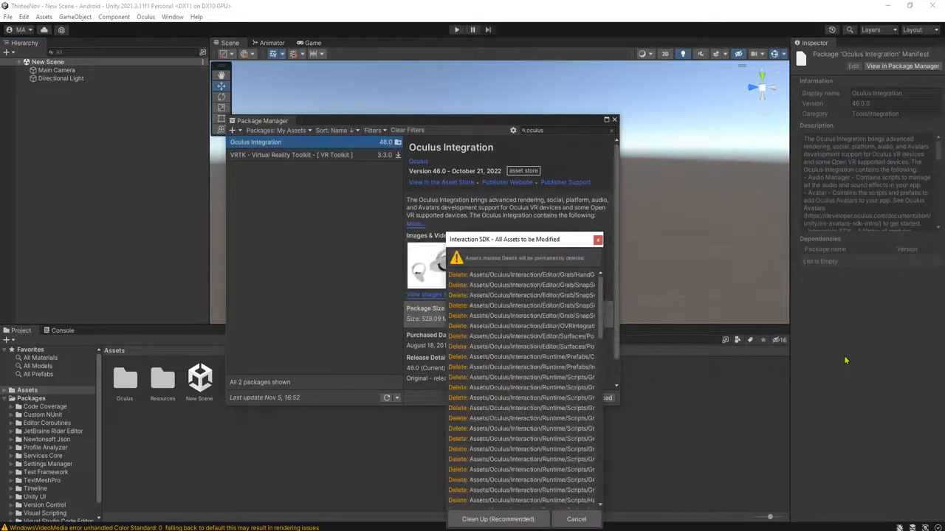
click(506, 519)
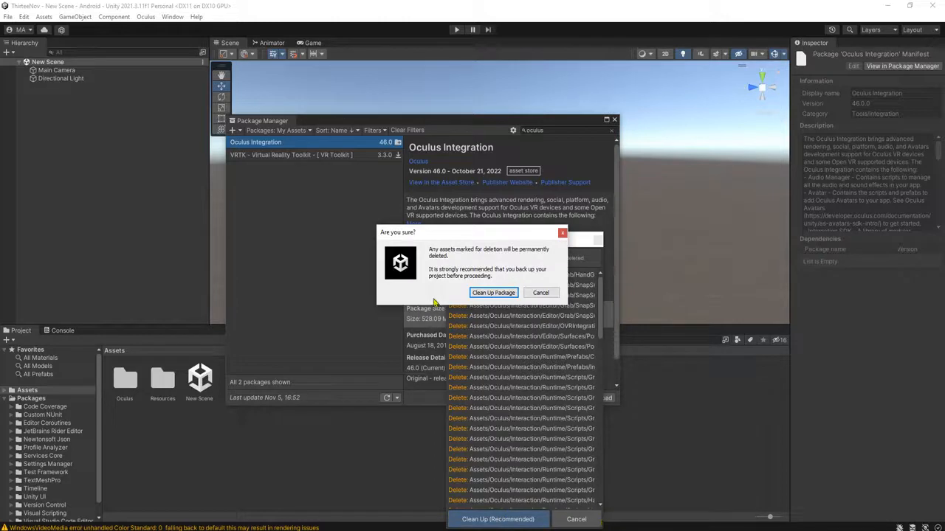
click(499, 292)
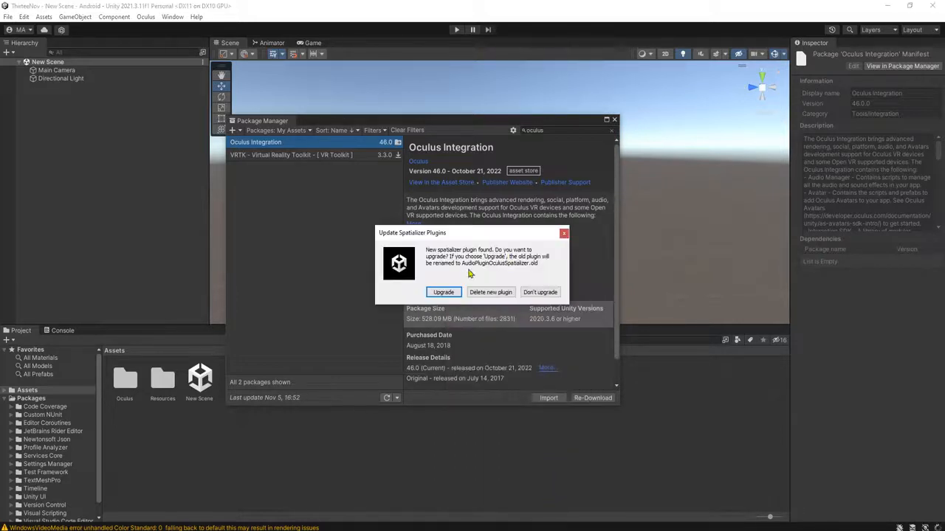
click(444, 292)
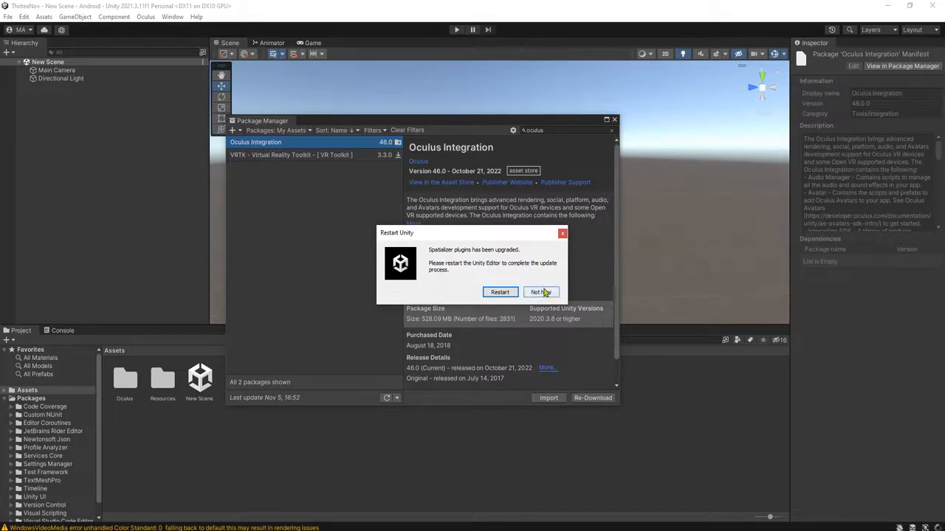
click(495, 293)
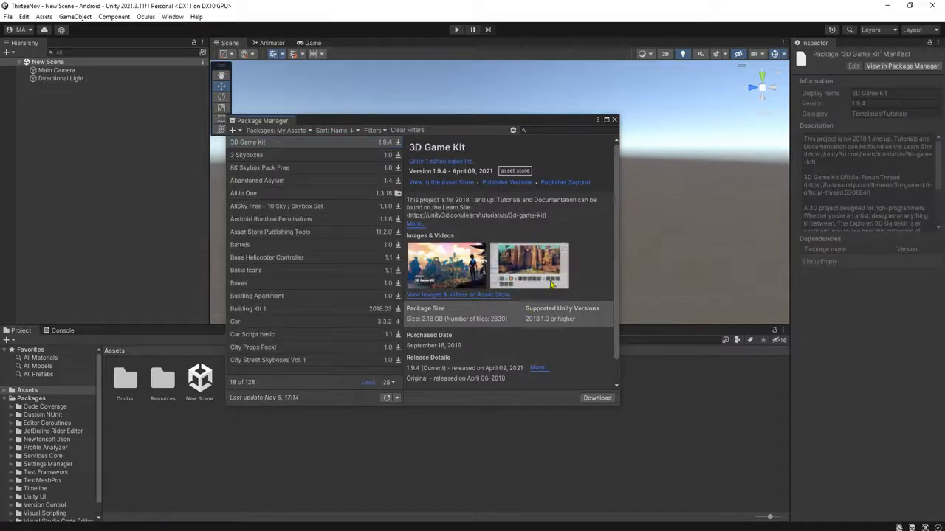
Close the Package Manager and open the Assets/Oculus/VR/Scenes folder in the project.
click(614, 120)
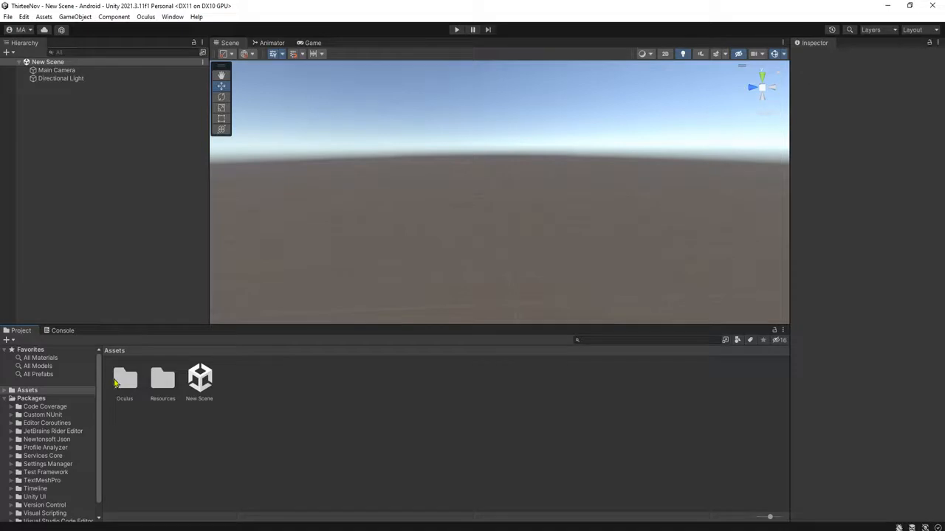
click(125, 385)
mouse_move(144, 393)
mouse_down()
mouse_move(164, 383)
mouse_move(185, 413)
mouse_move(158, 418)
mouse_move(129, 383)
mouse_up()
double_click(126, 381)
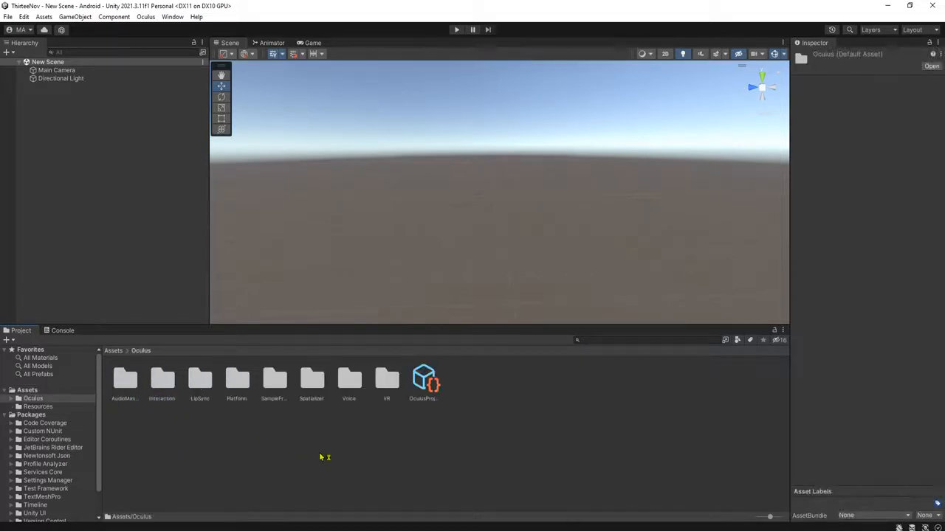
click(379, 382)
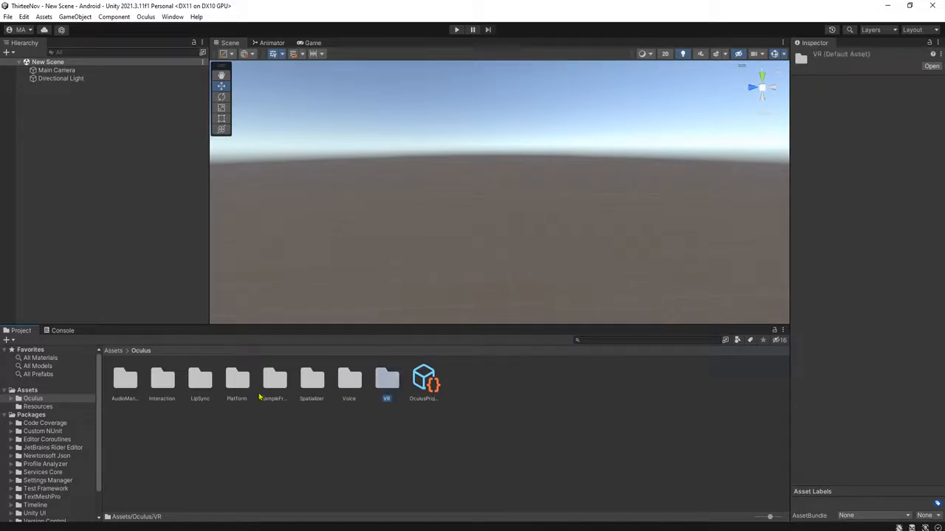
double_click(387, 381)
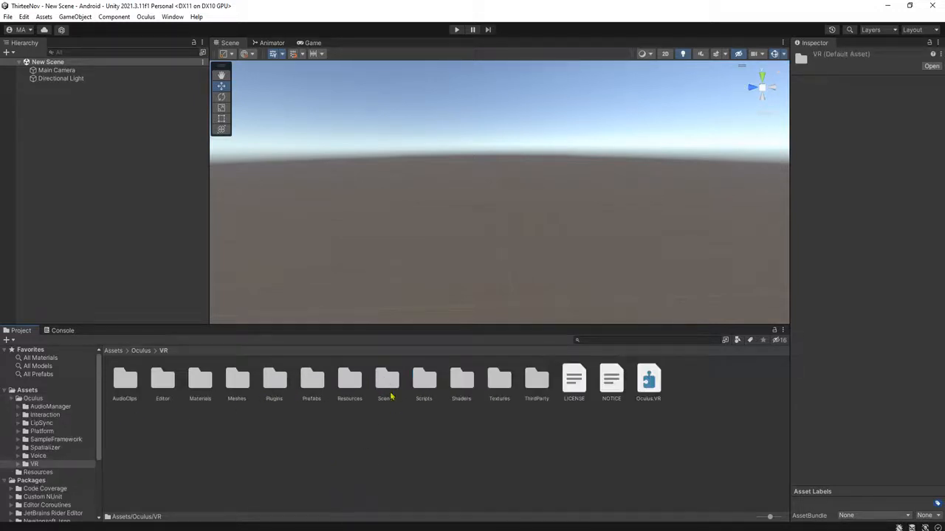
double_click(387, 380)
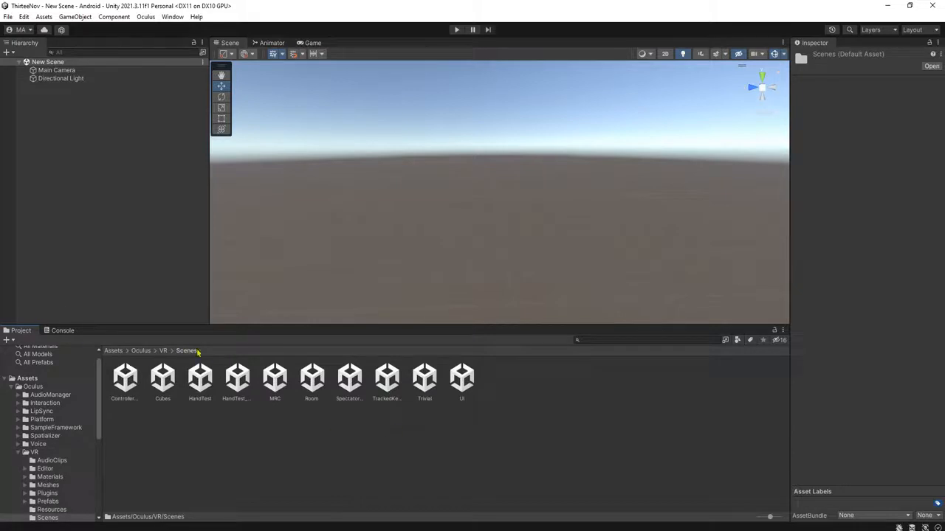
Open the UI sample scene from the Oculus VR Scenes folder.
click(386, 378)
click(424, 377)
click(433, 445)
click(462, 379)
double_click(461, 379)
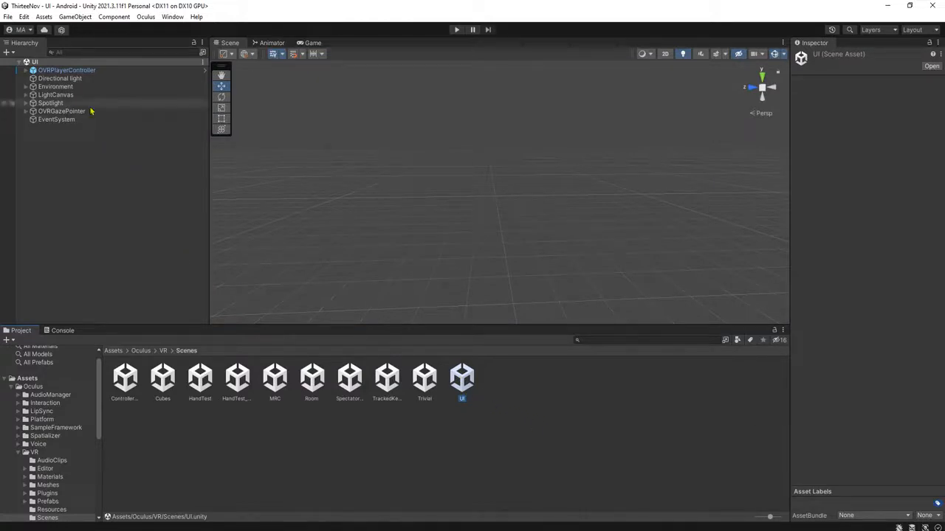
Frame OVRPlayerController in the scene, examine the surrounding room and expand its child objects.
double_click(66, 70)
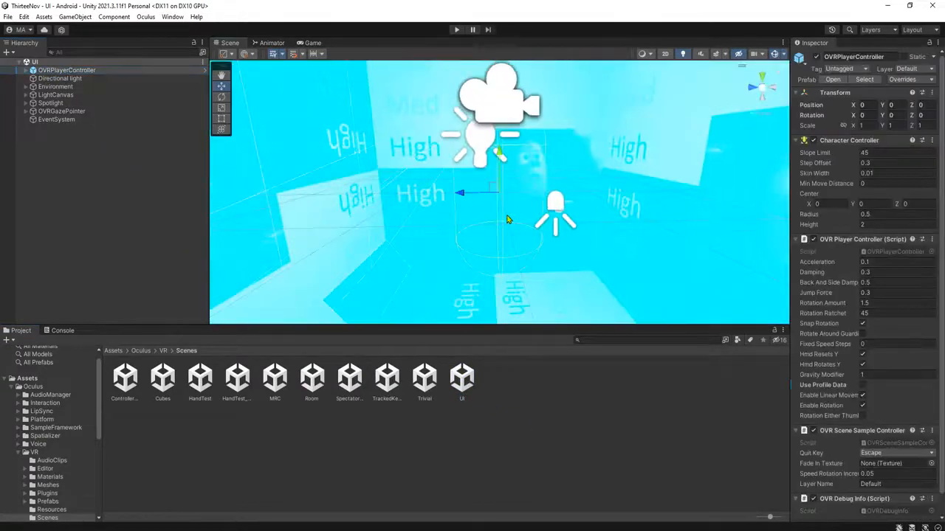
alt+drag(485, 222, 221, 181)
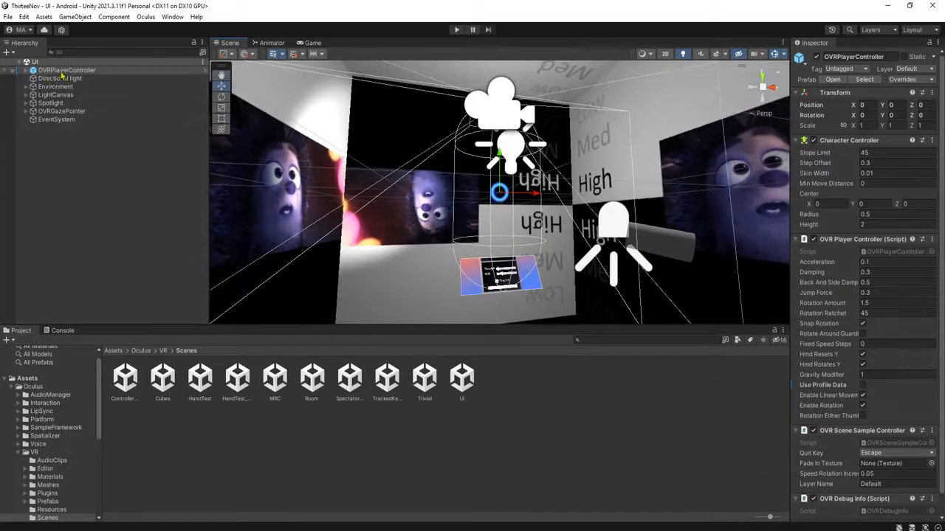
click(26, 71)
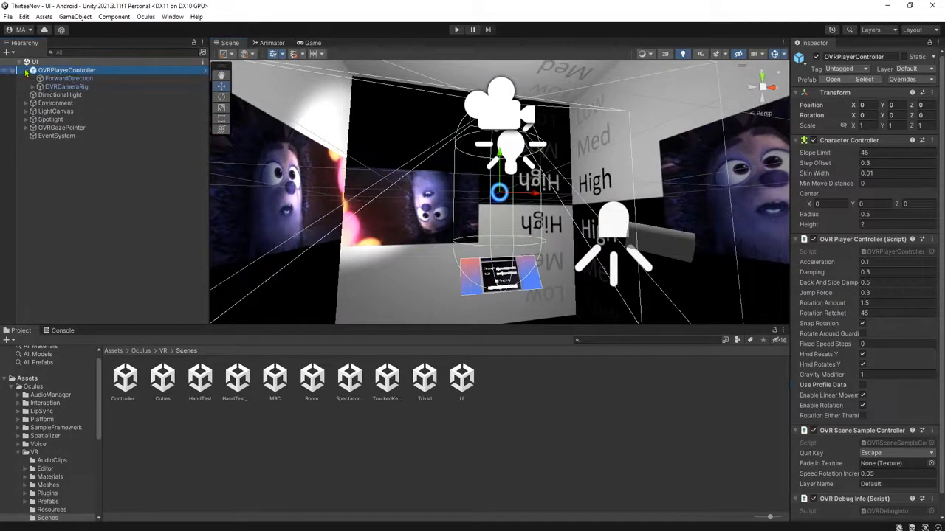
alt+drag(595, 254, 352, 16)
Test the UI scene in Play mode, stop it, and look around the room again.
click(456, 30)
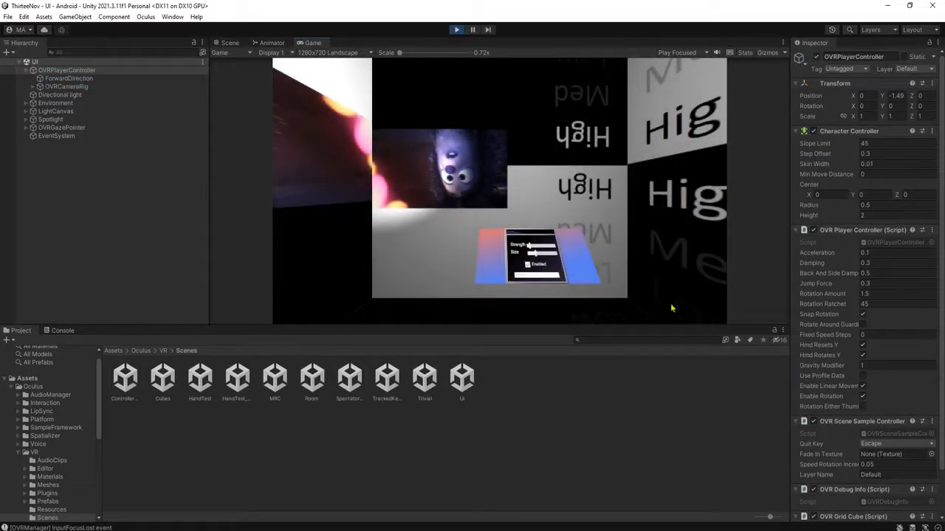
click(456, 30)
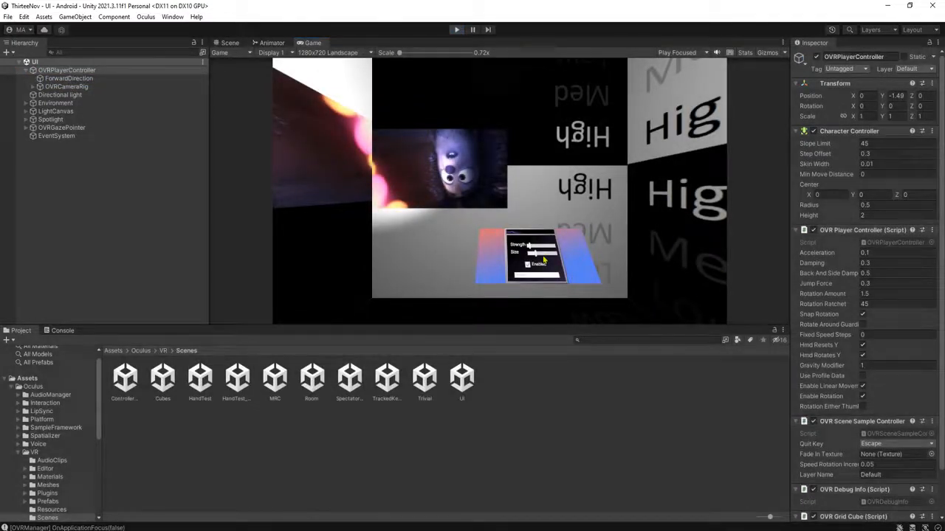
alt+drag(593, 254, 484, 197)
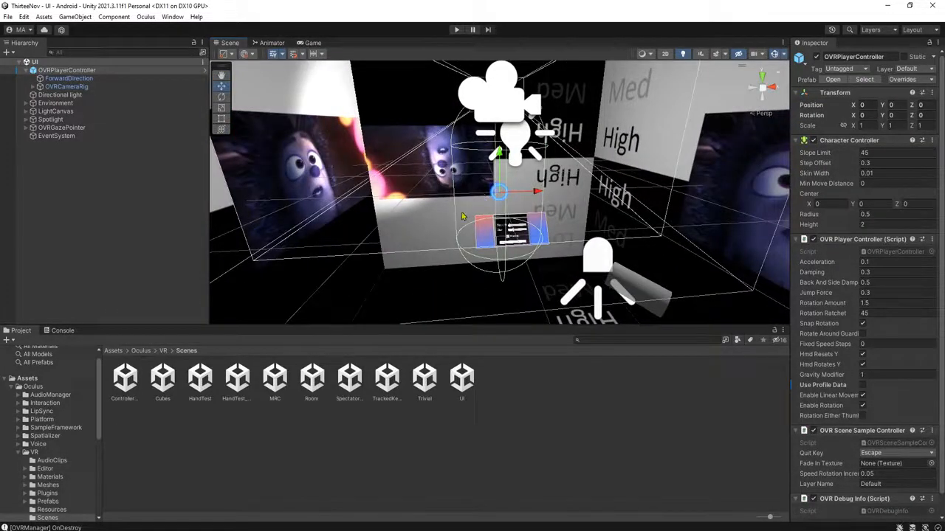
Preview the HandTest, Room and ControllerModels sample scenes, examining the ControllerModels room from other angles.
click(386, 380)
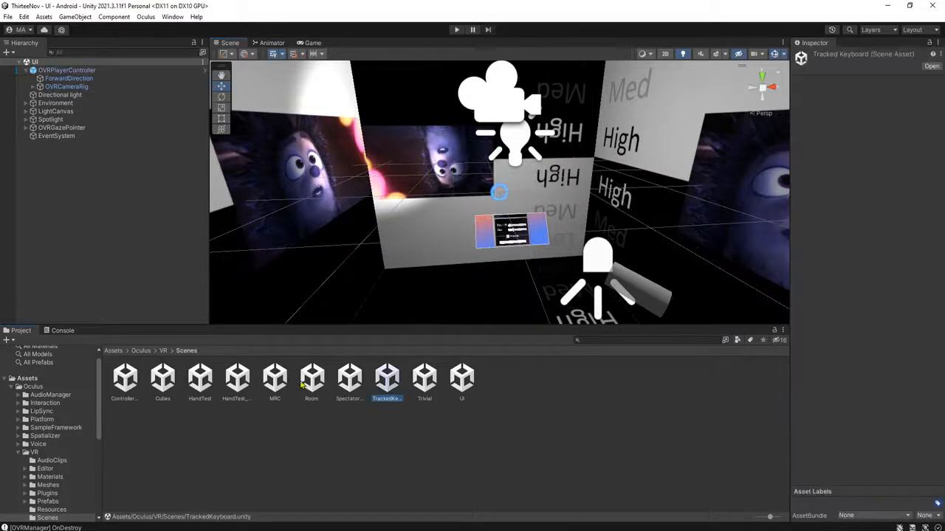
click(275, 380)
click(211, 380)
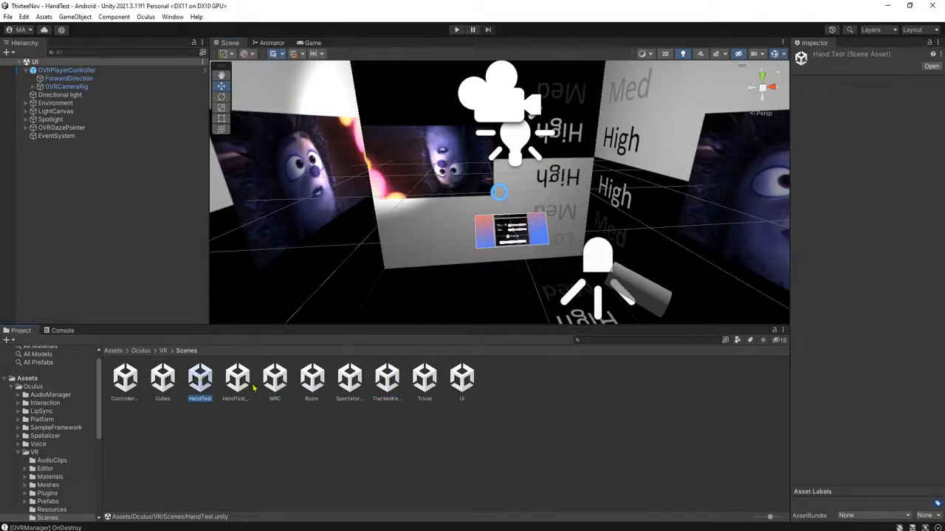
double_click(312, 383)
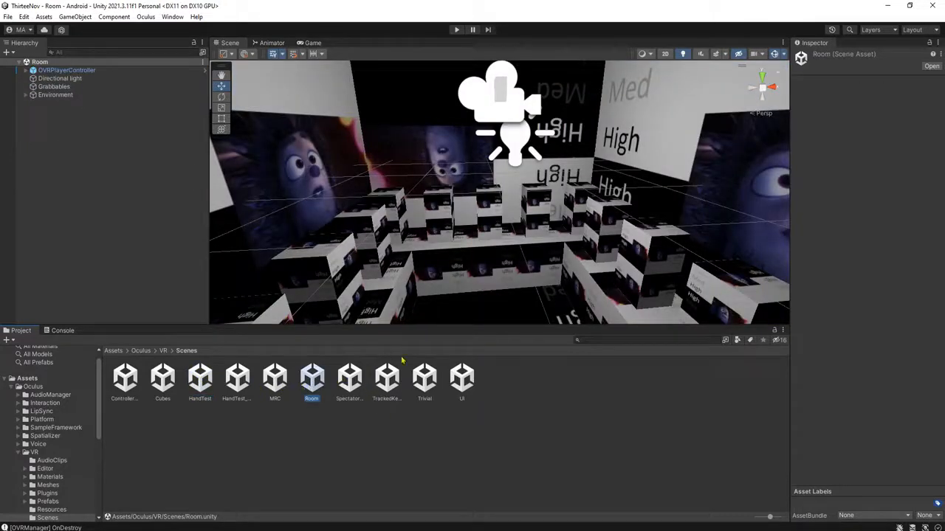
click(236, 381)
double_click(130, 380)
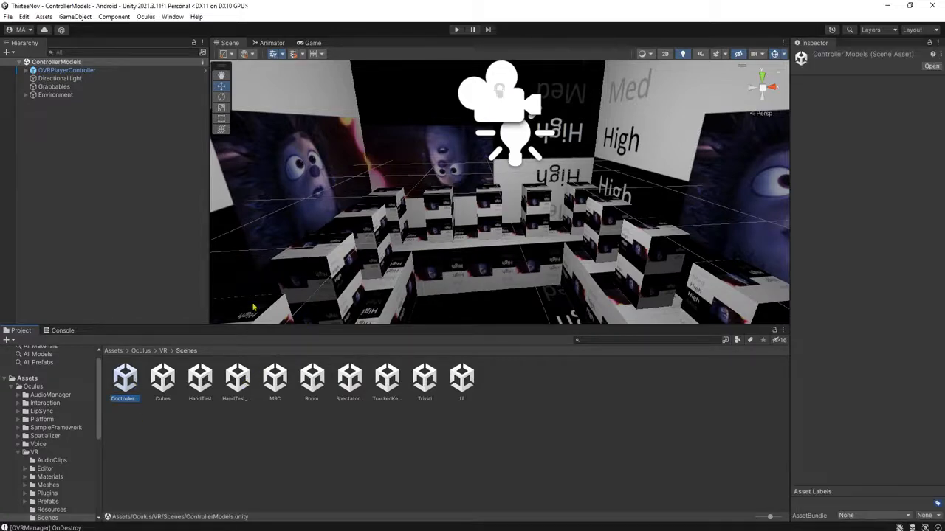
alt+drag(403, 245, 361, 239)
alt+drag(440, 232, 347, 273)
Preview the HandTest_Custom, MRC, Room, SpectatorMode, TrackedKeyboard, HandTest and Cubes sample scenes one after another.
click(156, 382)
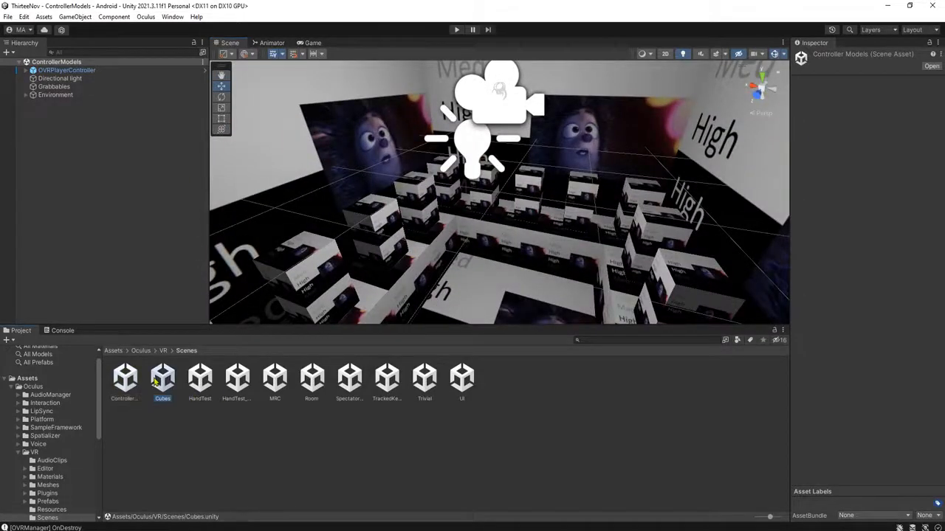
click(195, 423)
double_click(239, 381)
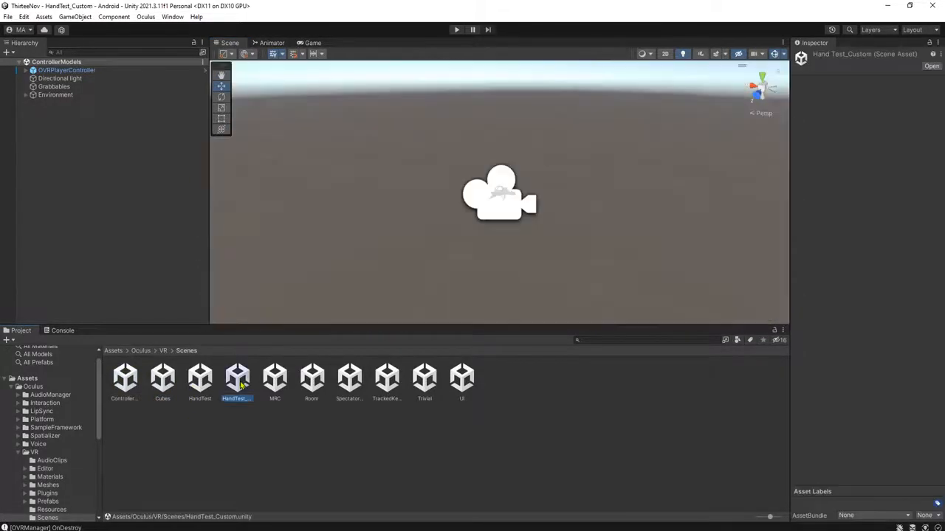
double_click(279, 386)
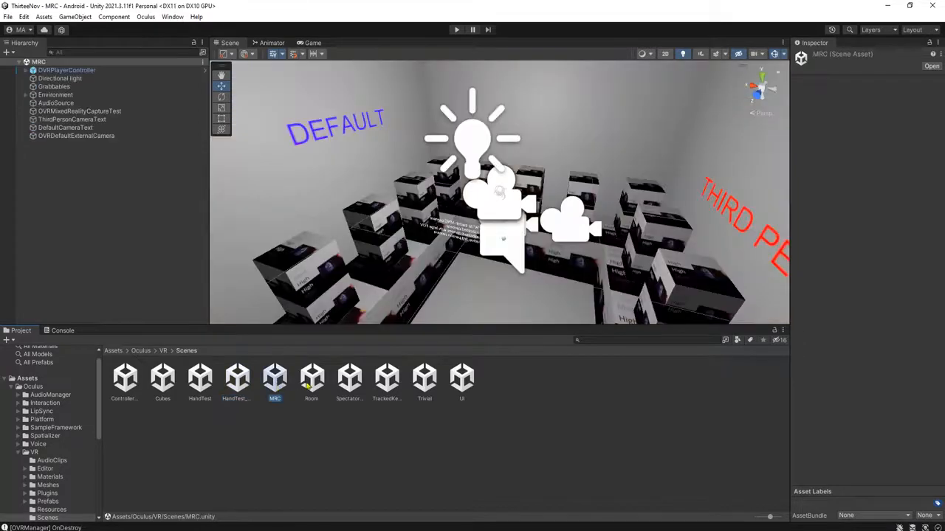
double_click(311, 382)
double_click(350, 381)
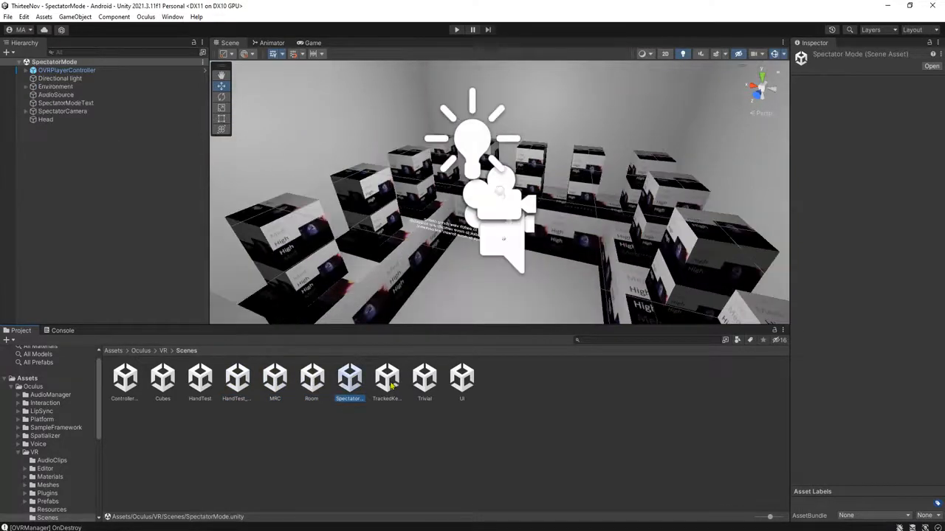
double_click(389, 381)
double_click(201, 380)
double_click(162, 380)
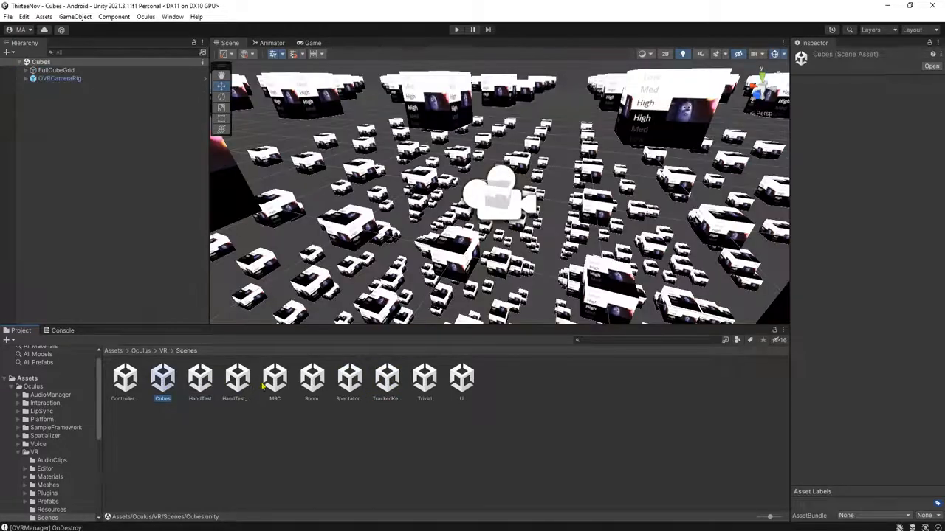
Preview the SpectatorMode, TrackedKeyboard, Trivial, UI, HandTest_Custom and MRC sample scenes, examining MRC from another angle.
double_click(350, 381)
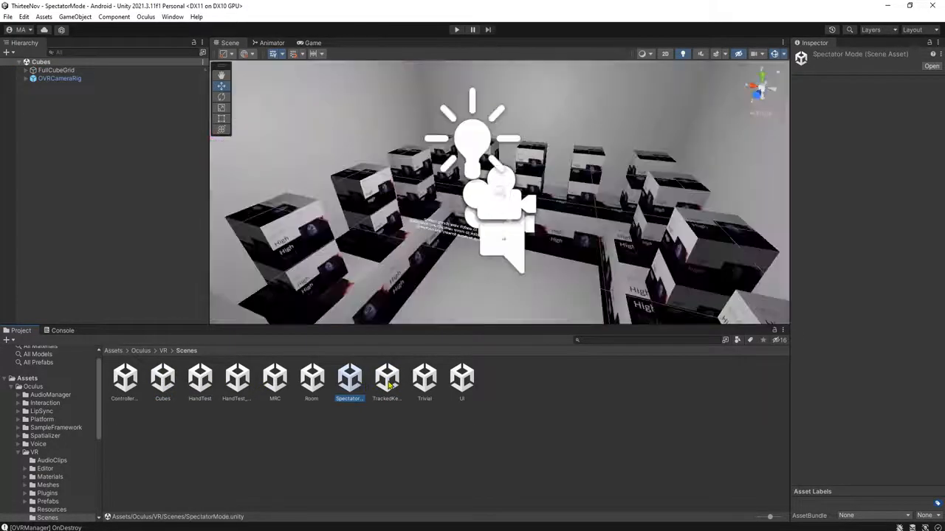
double_click(389, 381)
double_click(422, 382)
double_click(459, 392)
double_click(240, 380)
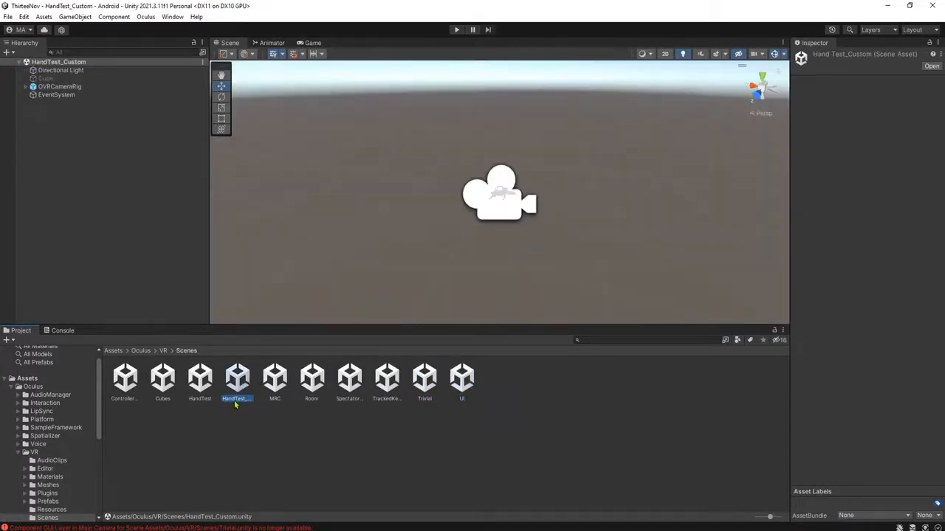
double_click(279, 379)
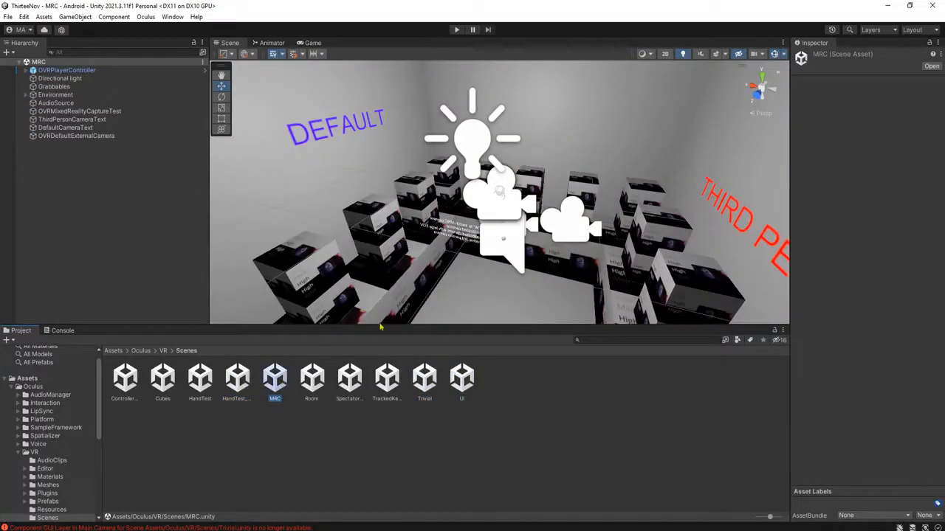
alt+drag(618, 262, 472, 303)
Compare the SpectatorMode and Room sample scenes by opening each and examining its room from different angles.
double_click(349, 380)
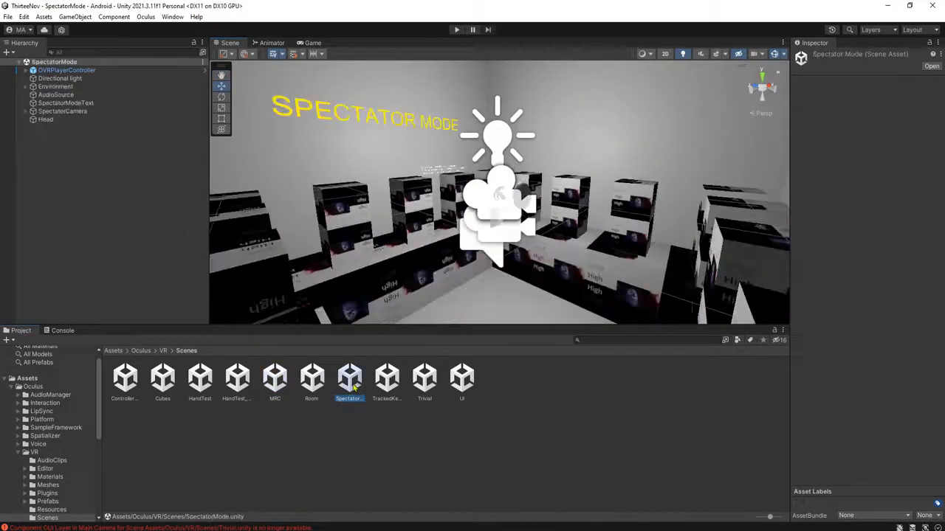
double_click(312, 378)
alt+drag(423, 290, 386, 259)
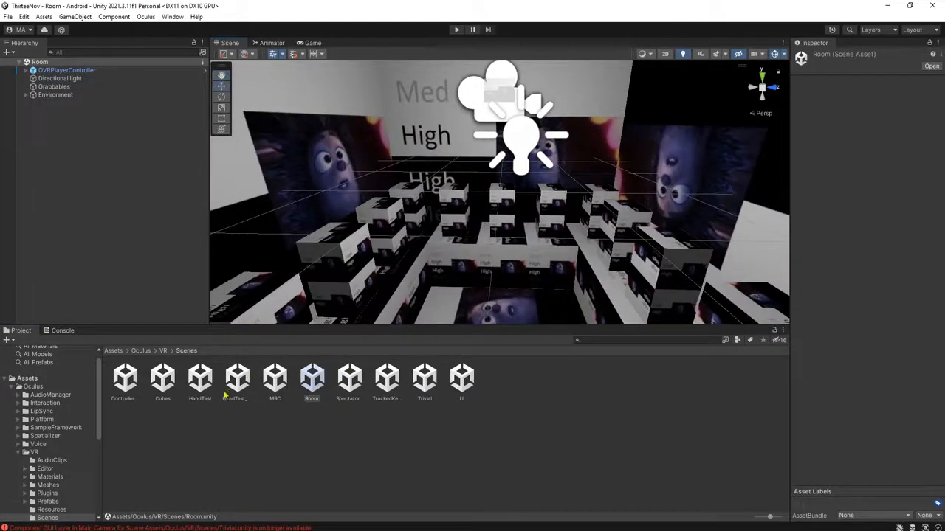
double_click(353, 384)
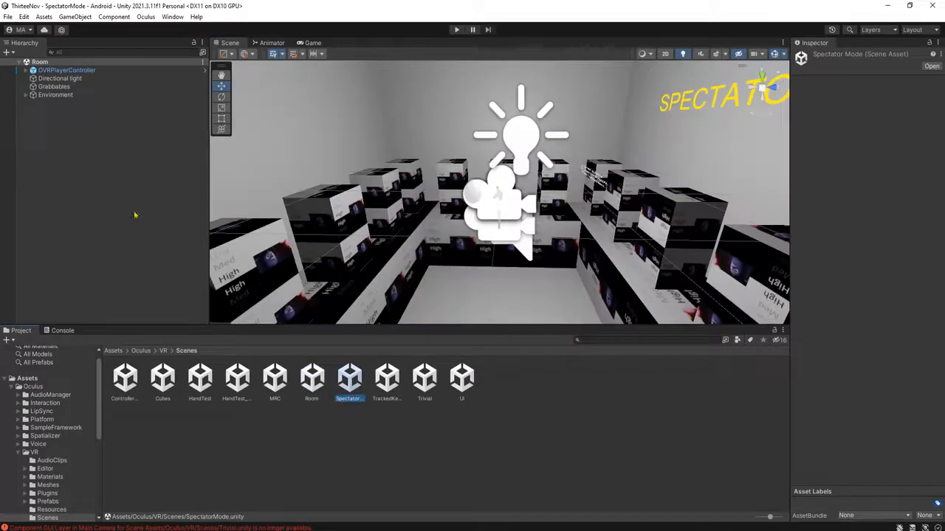
alt+drag(351, 183, 583, 210)
Open the TrackedKeyboard sample scene and examine its keyboard canvas and camera rig from several angles.
double_click(387, 380)
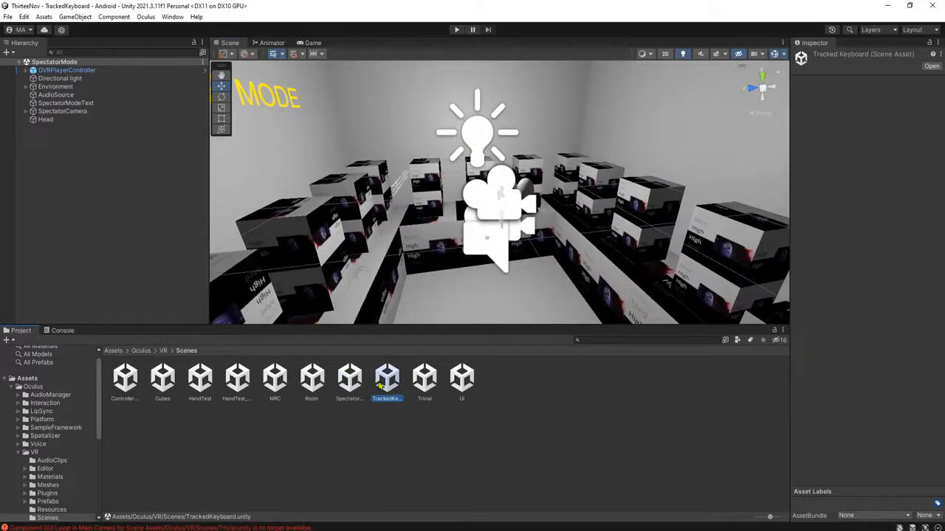
alt+drag(453, 268, 299, 206)
alt+drag(445, 198, 435, 229)
alt+drag(404, 177, 435, 243)
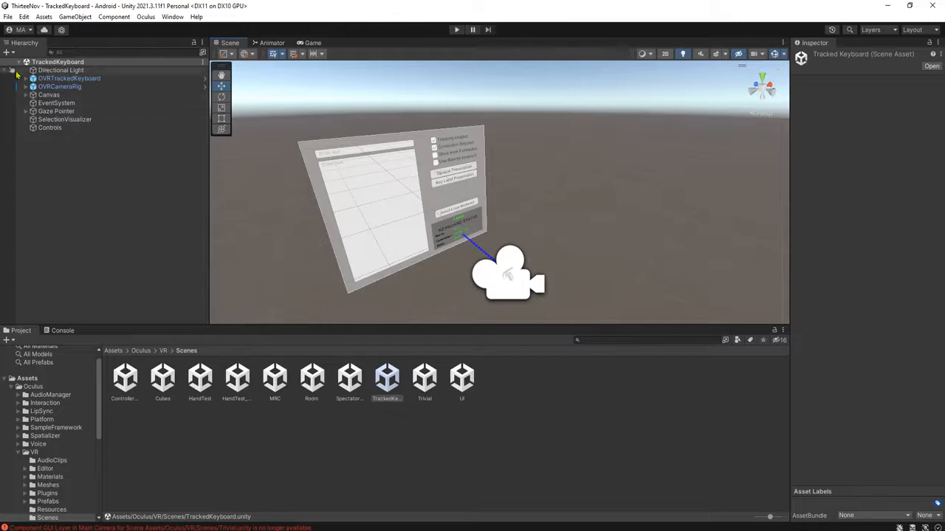
Save the TrackedKeyboard scene as New Scene.unity in the Assets folder, replacing the existing file, and select the saved scene asset.
click(8, 17)
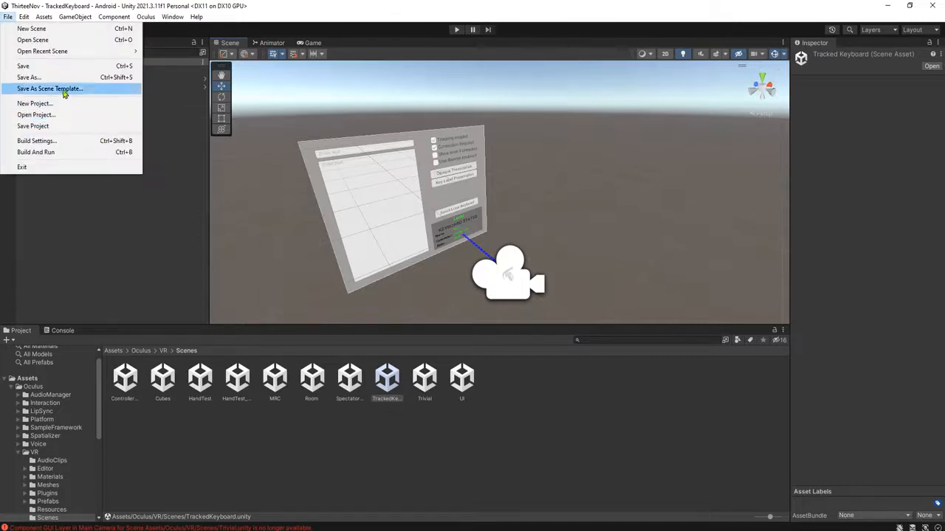
click(57, 83)
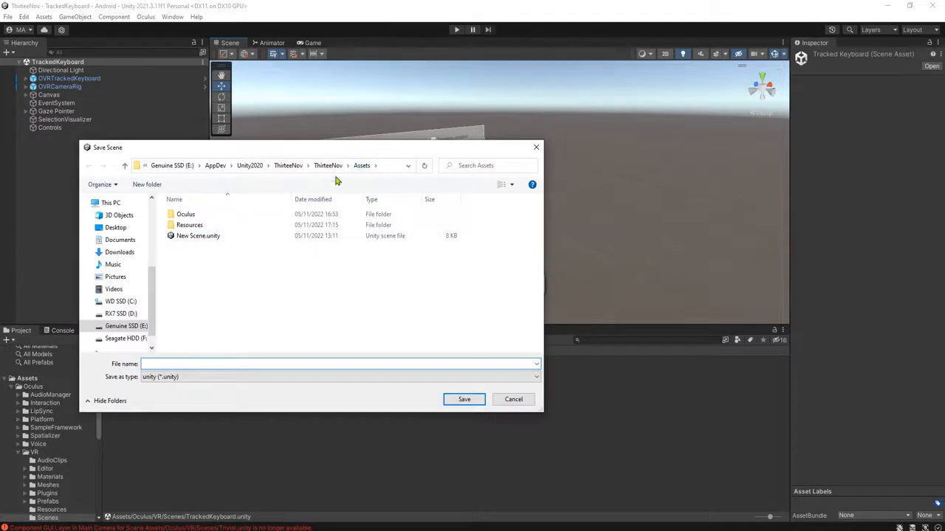
click(195, 237)
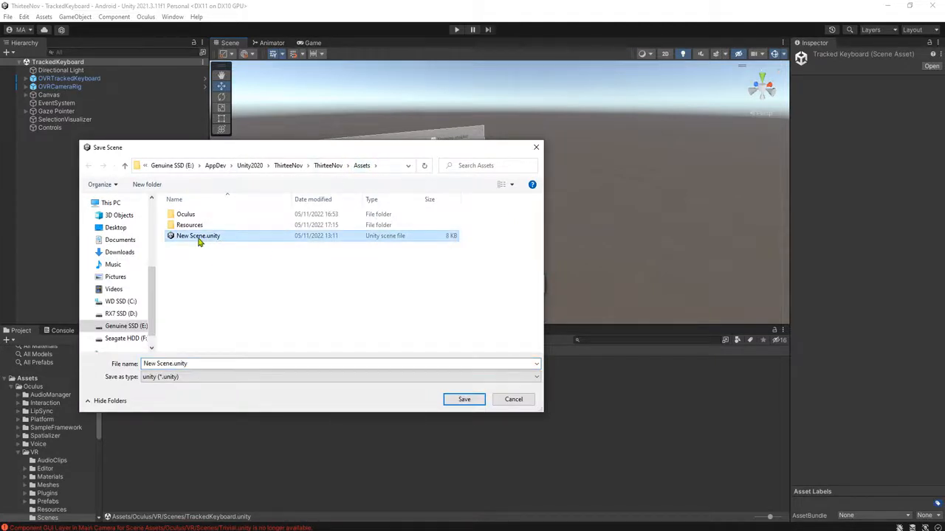
double_click(201, 240)
click(492, 274)
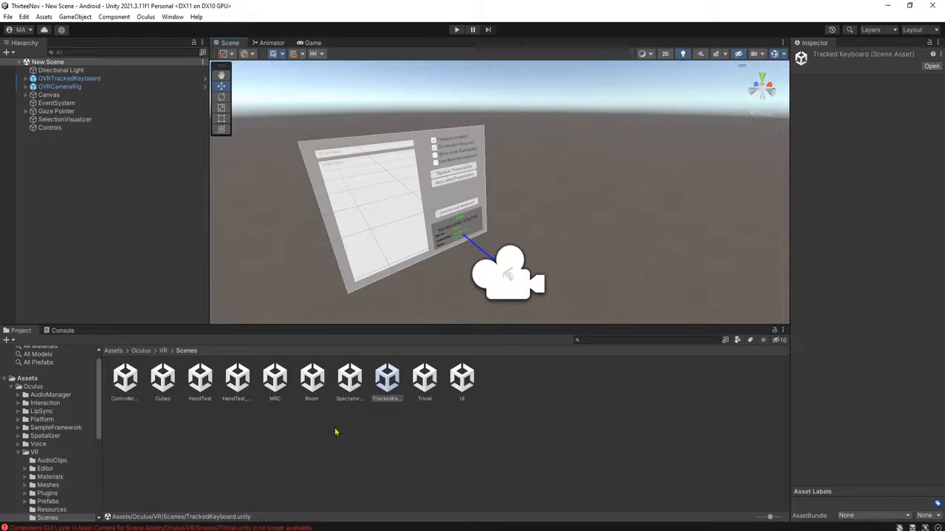
click(114, 351)
click(199, 381)
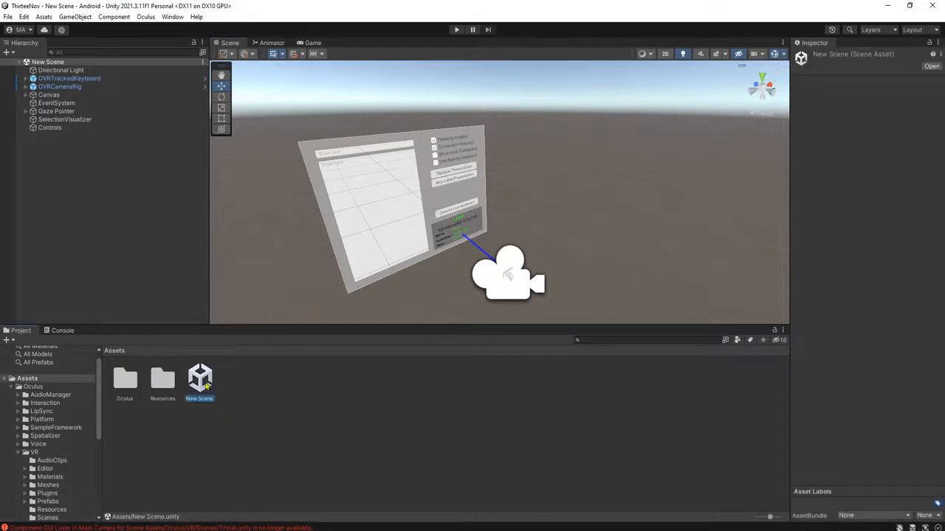
click(7, 16)
click(68, 153)
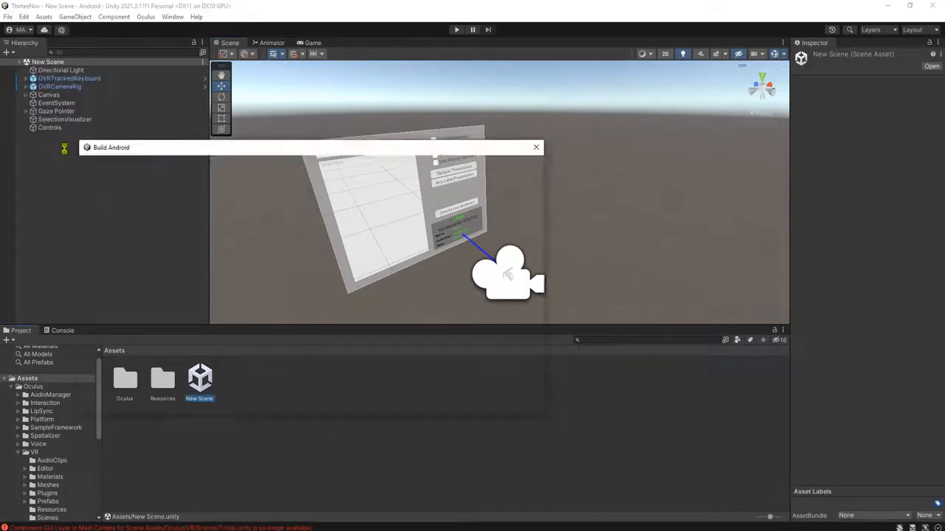
click(540, 147)
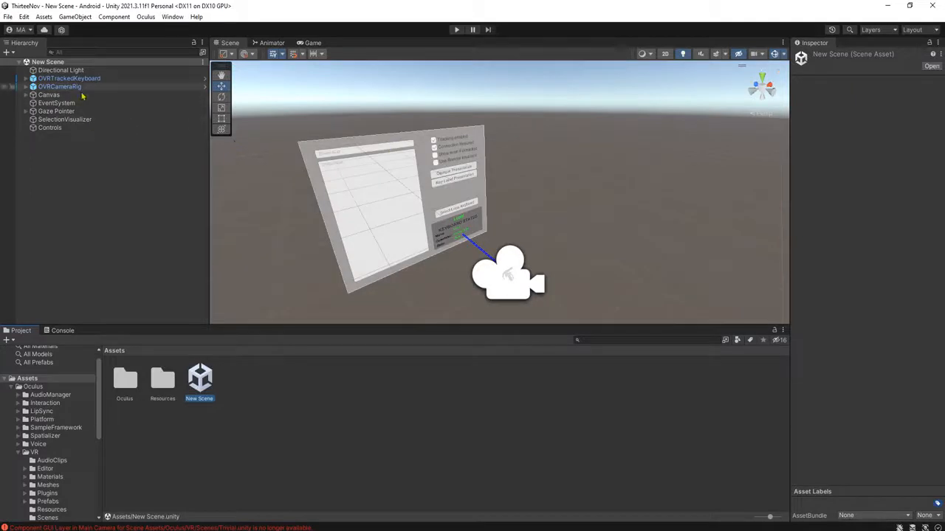
Add the open New Scene to the Scenes In Build list and remove the deleted scene entry.
click(8, 16)
click(29, 143)
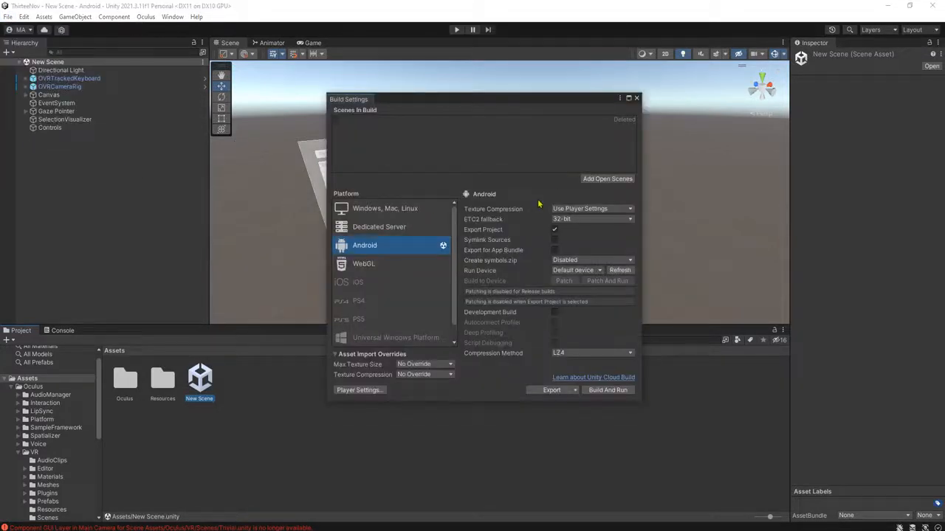
click(589, 179)
right_click(362, 120)
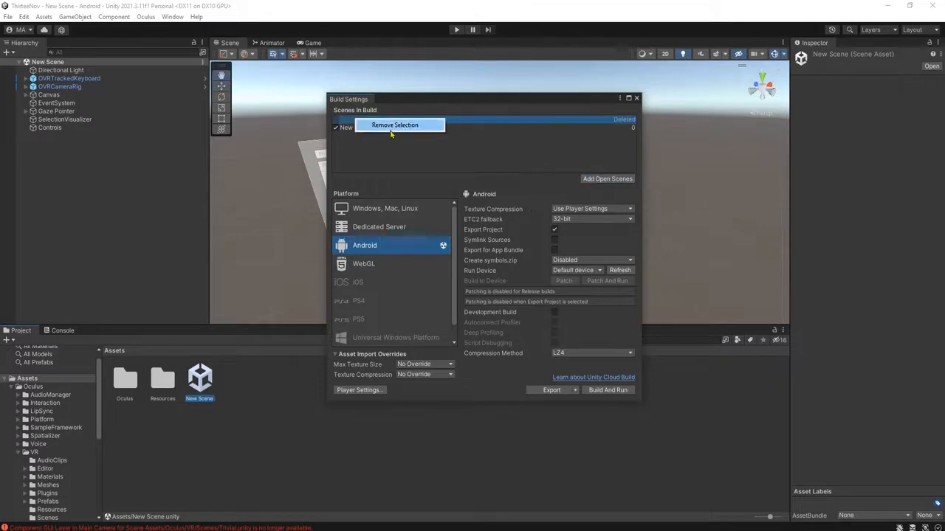
click(393, 127)
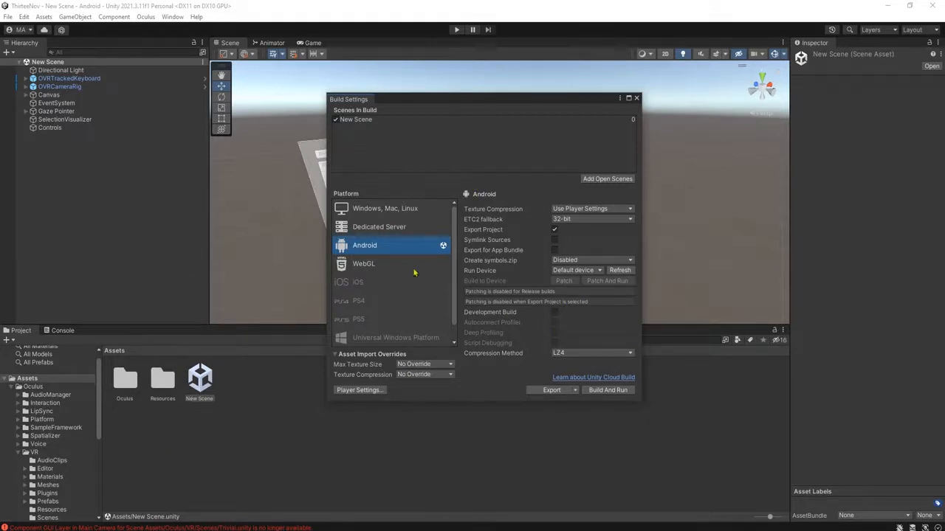
Open the Android Player settings and examine Publishing Settings and Other Settings, including the Color Space options.
click(358, 390)
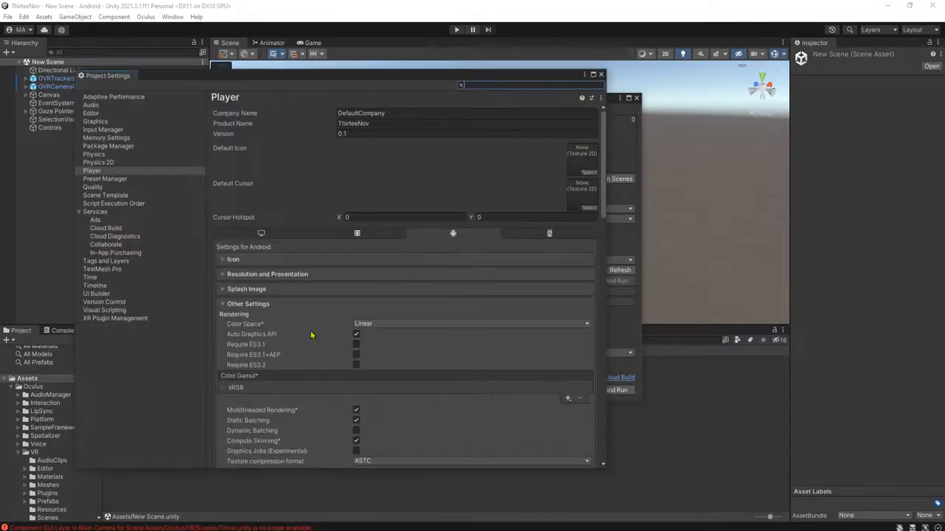
scroll(312, 334, down, 15)
scroll(312, 334, down, 8)
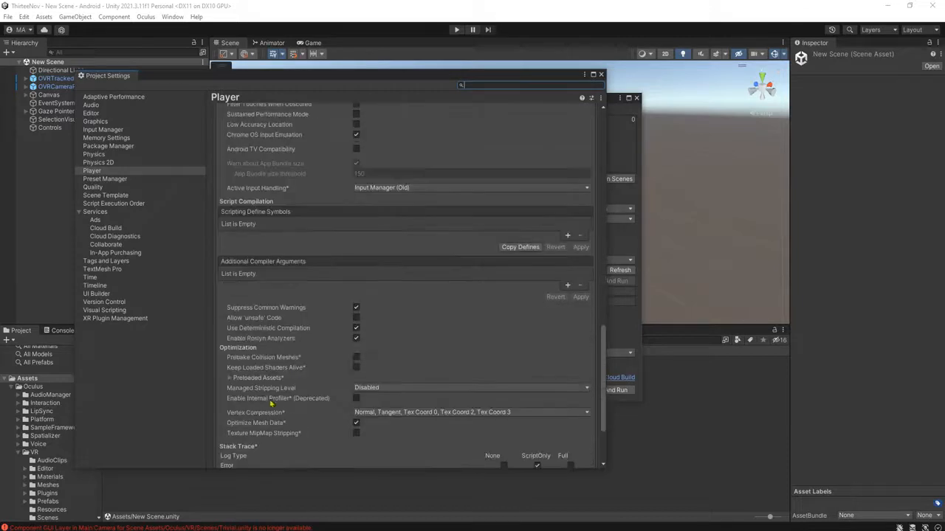
click(258, 449)
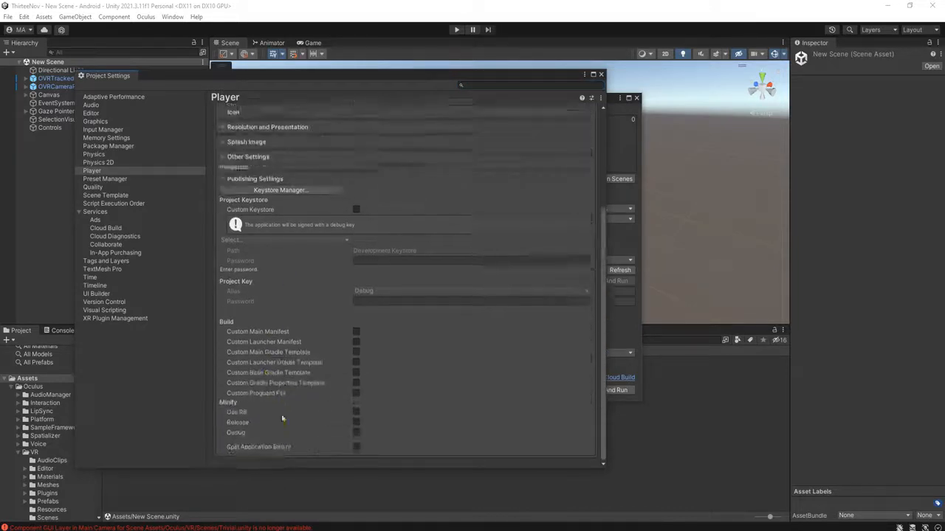
scroll(262, 329, up, 4)
click(244, 304)
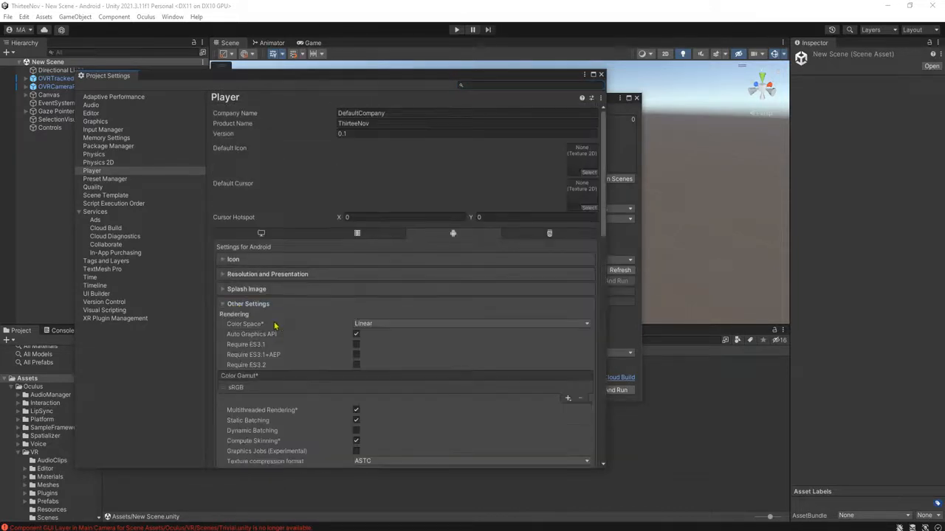
scroll(287, 341, down, 4)
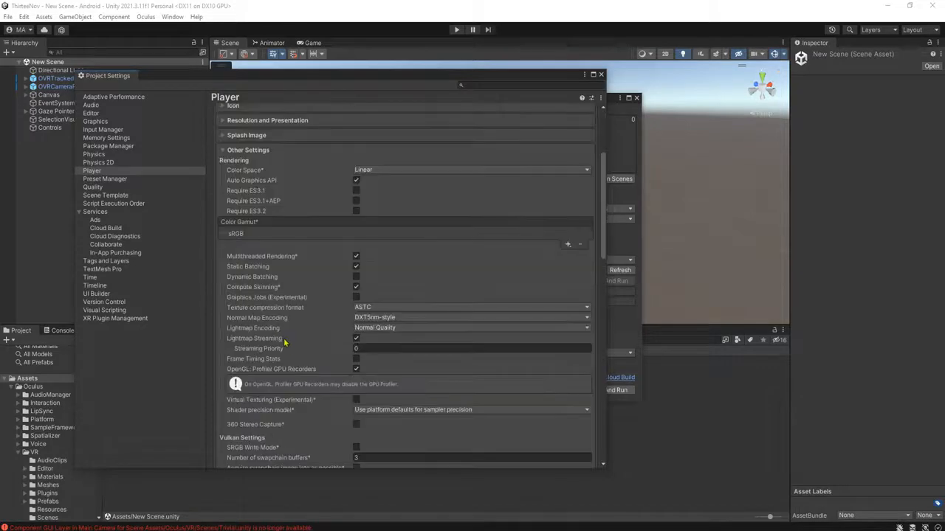
click(386, 173)
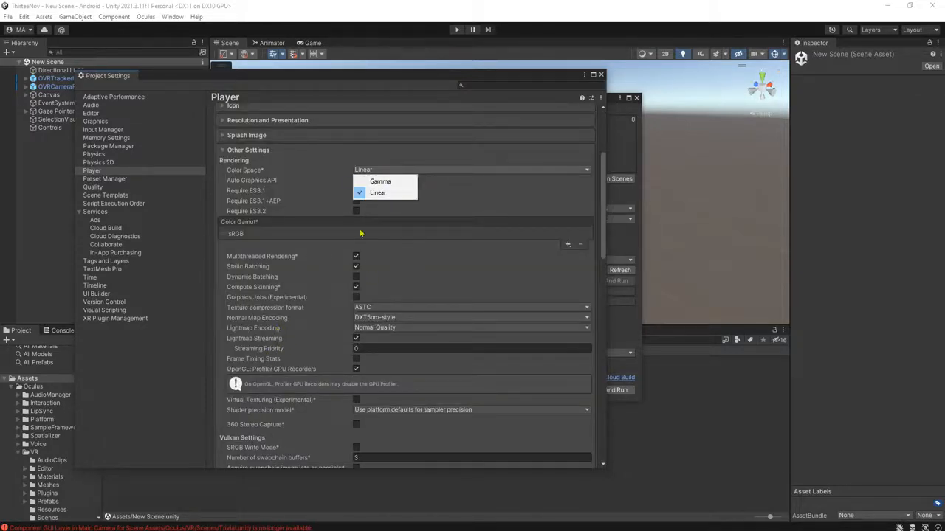
click(346, 238)
scroll(328, 273, down, 5)
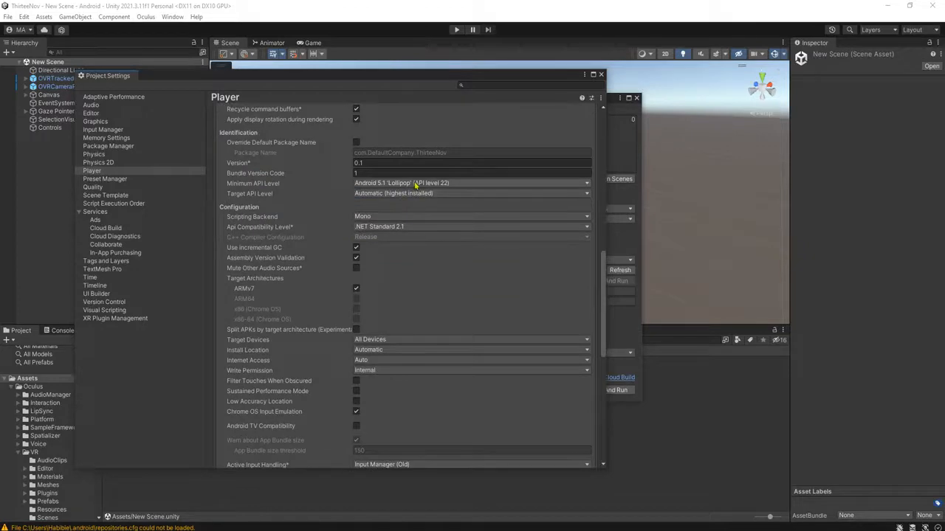
Set the Minimum API Level to Android 6.0 'Marshmallow' (API level 23) and the Target API Level to API level 31.
click(416, 184)
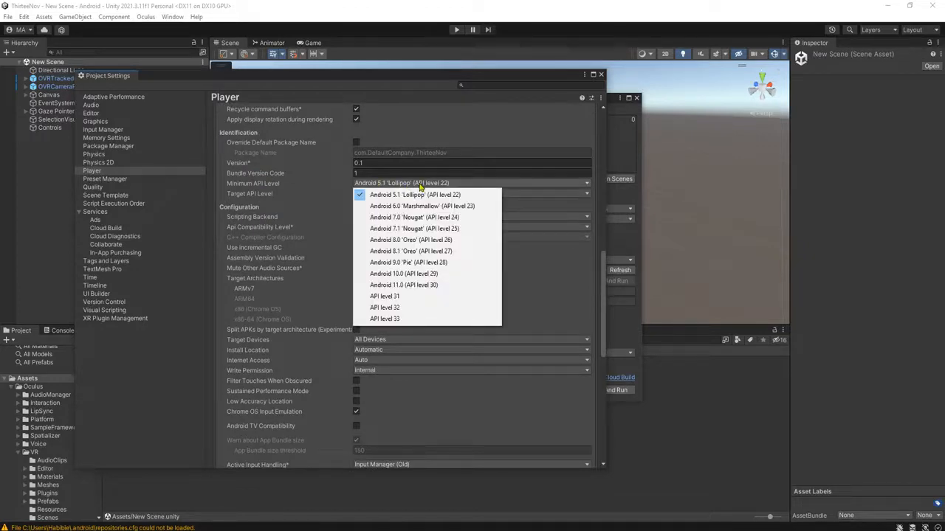
click(469, 208)
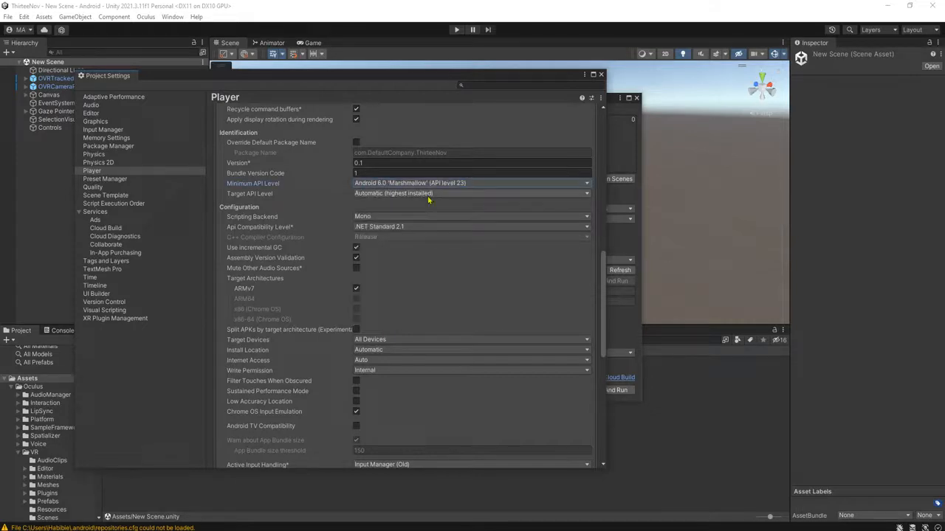
click(426, 195)
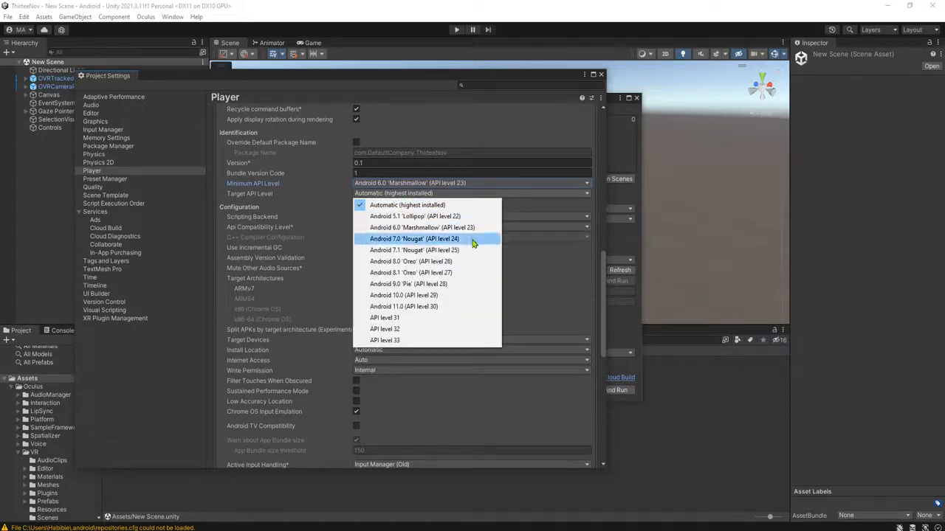
click(421, 320)
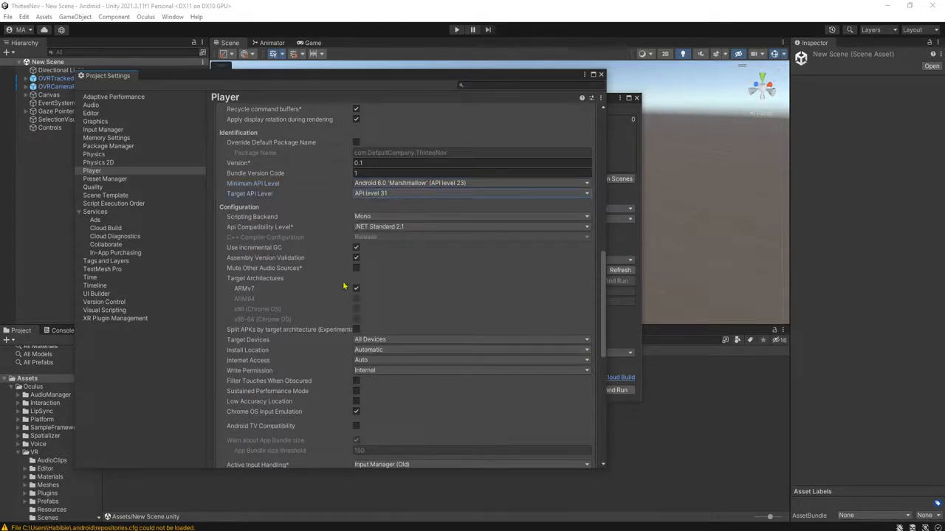
Set the Scripting Backend to IL2CPP and enable the ARM64 target architecture for Android.
click(363, 216)
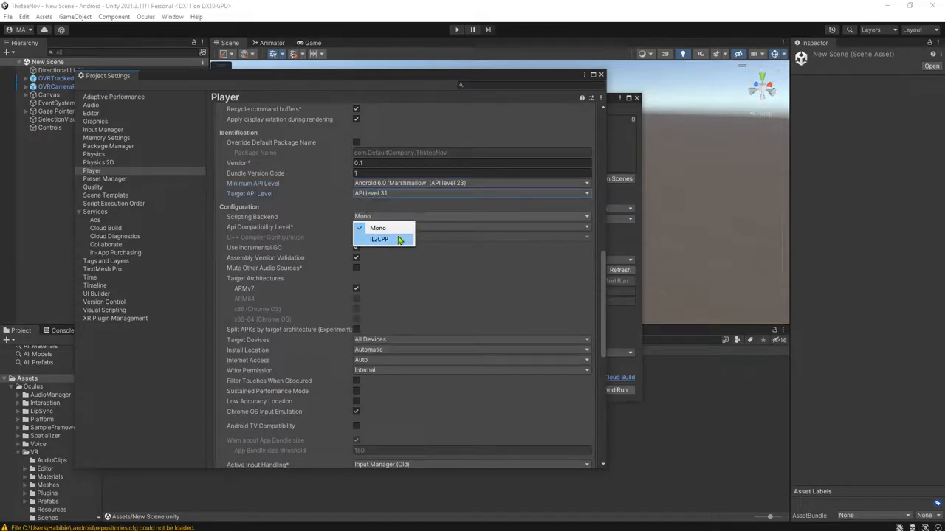
click(398, 241)
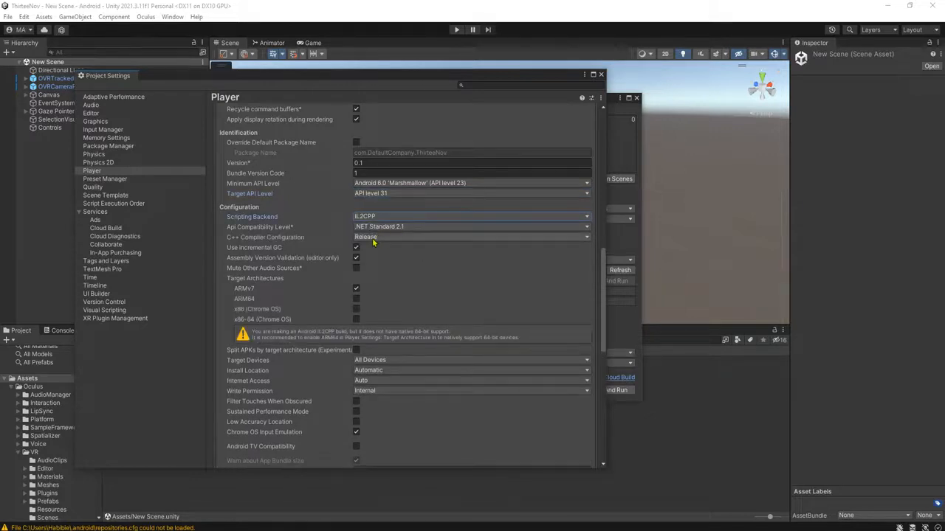
click(356, 299)
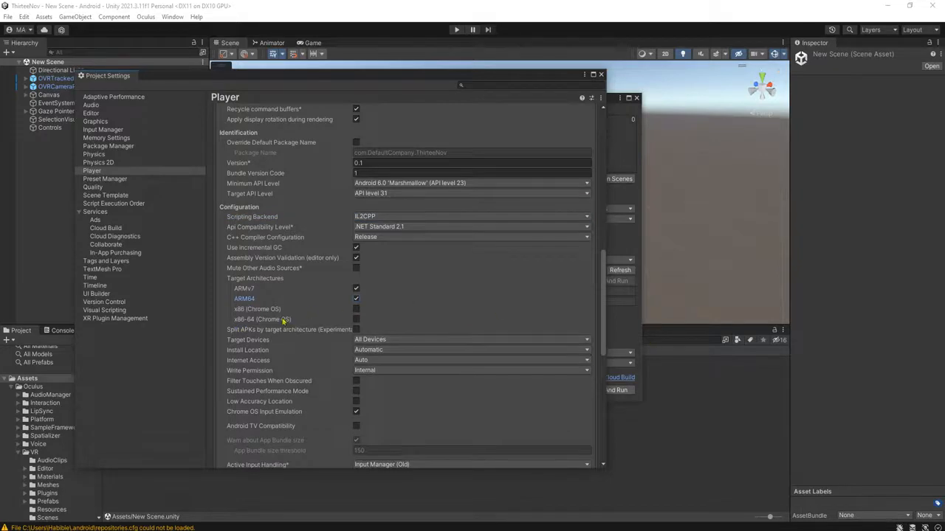
scroll(279, 321, up, 15)
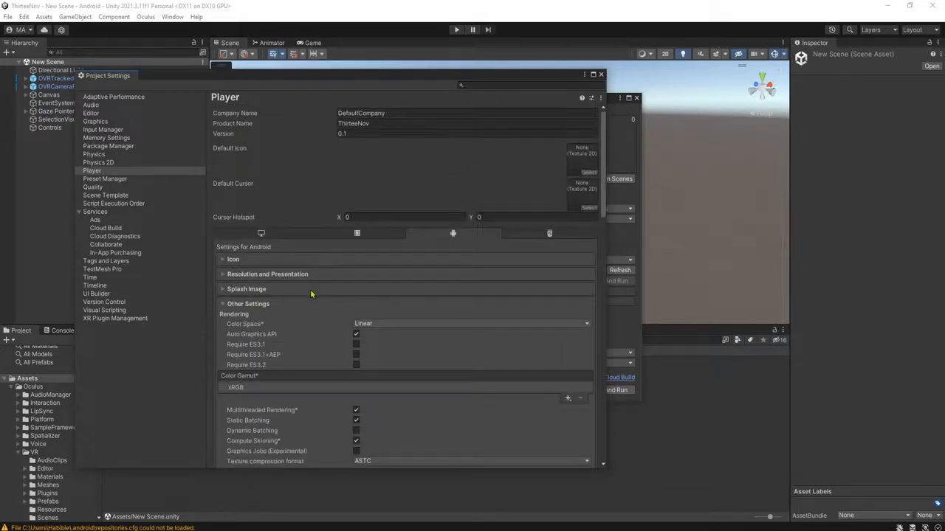
click(311, 290)
click(310, 274)
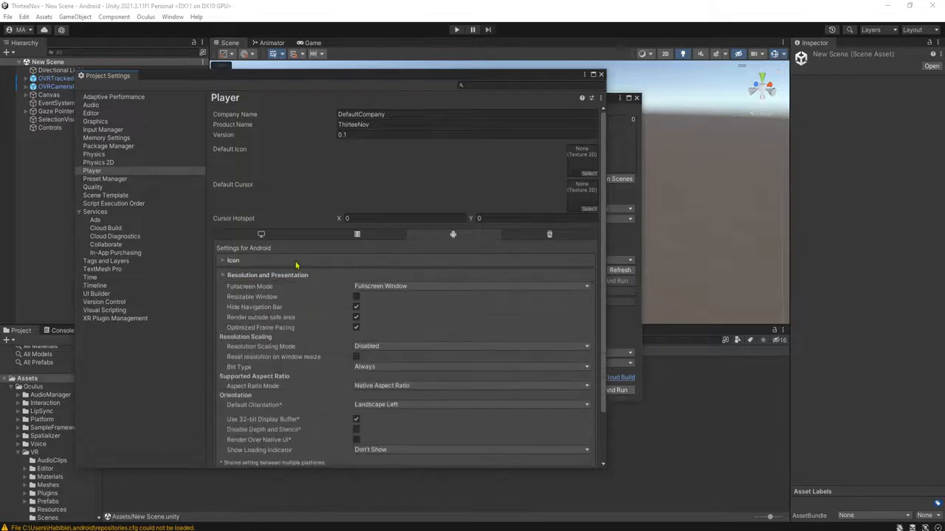
click(296, 264)
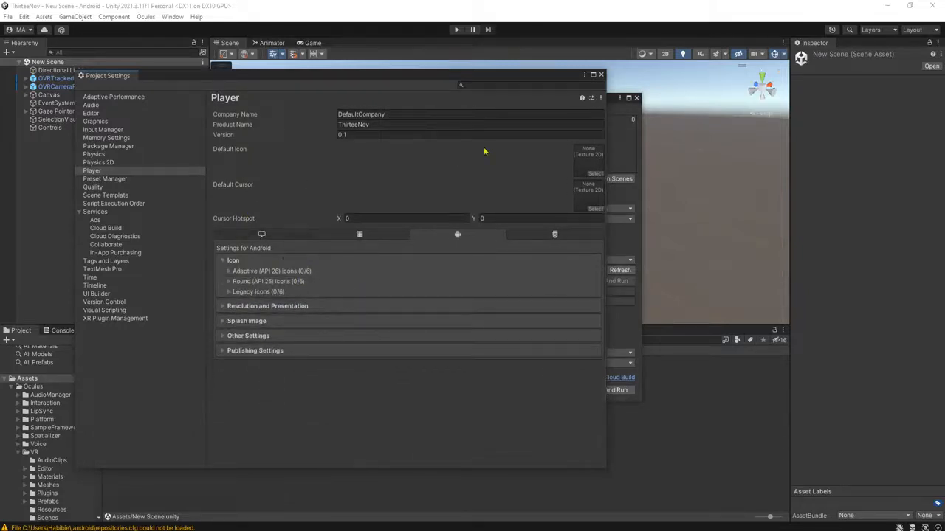
Install XR Plugin Management for the project and enable Oculus as the Android plug-in provider.
click(118, 319)
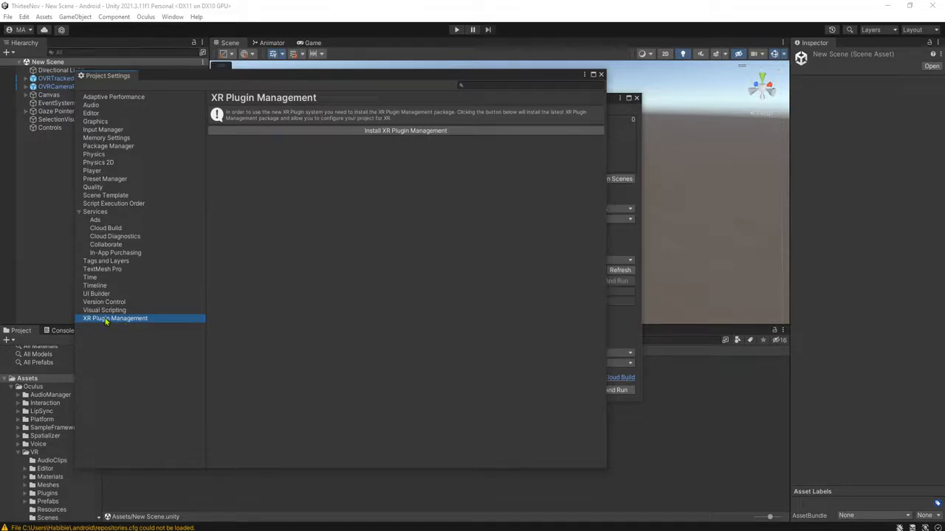
click(399, 132)
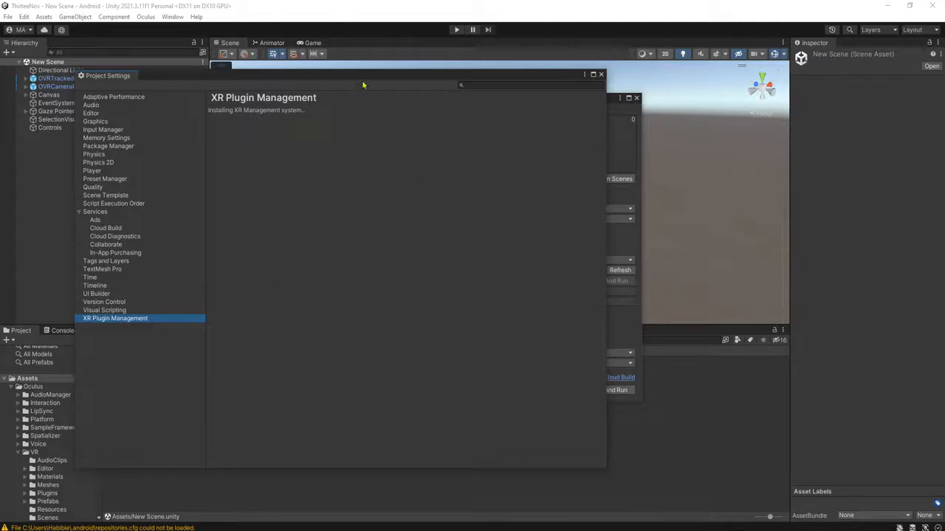
drag(368, 82, 328, 63)
click(637, 99)
click(260, 209)
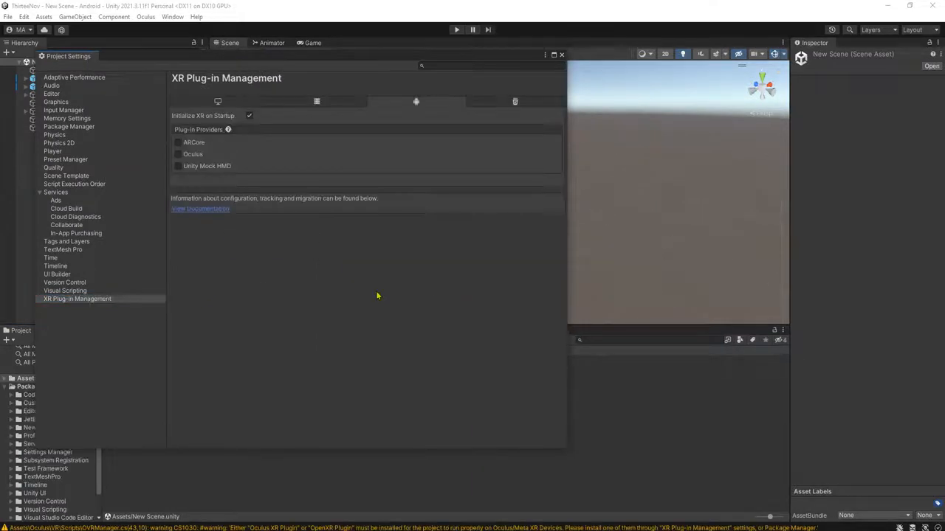
click(178, 155)
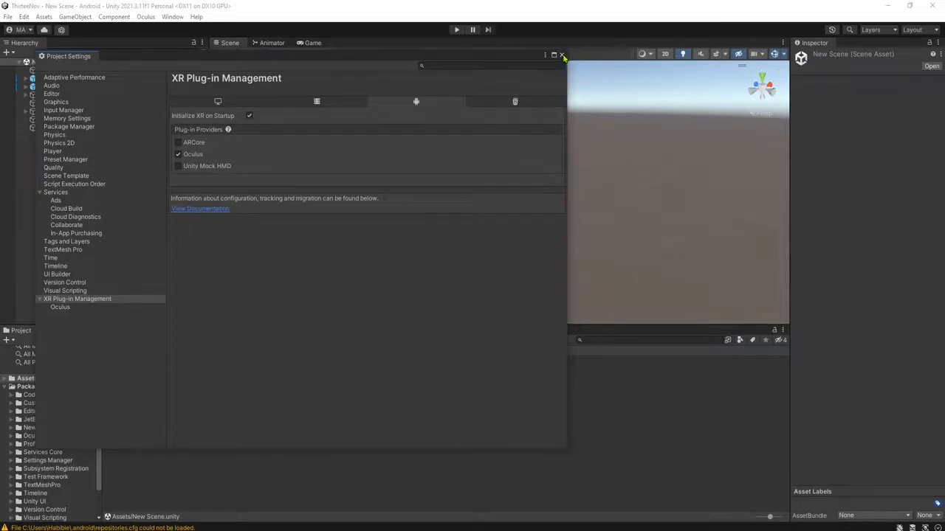
click(561, 54)
Open the Build Settings and examine the Android build options for New Scene.
click(7, 17)
click(37, 141)
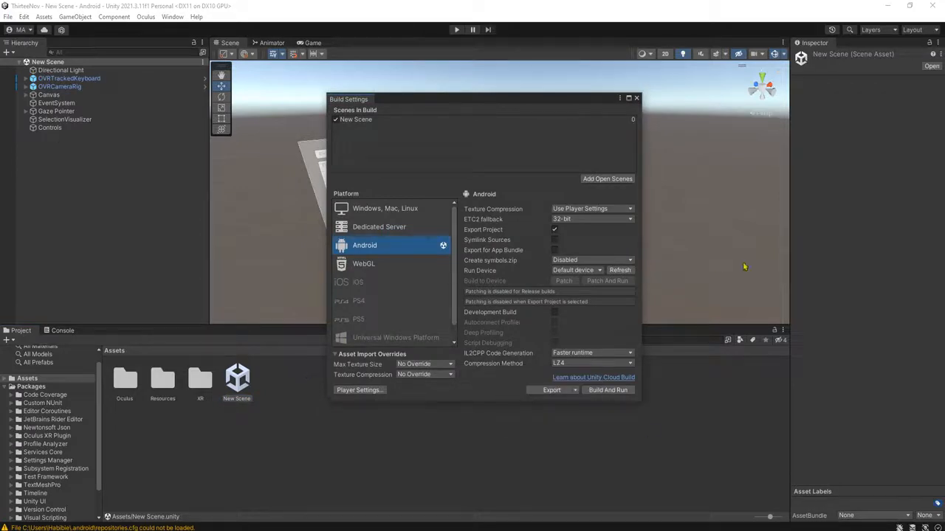
mouse_move(485, 106)
mouse_down()
mouse_move(392, 155)
mouse_move(453, 145)
mouse_move(514, 116)
mouse_move(448, 95)
mouse_move(713, 141)
mouse_move(474, 126)
mouse_move(450, 111)
mouse_move(484, 107)
mouse_up()
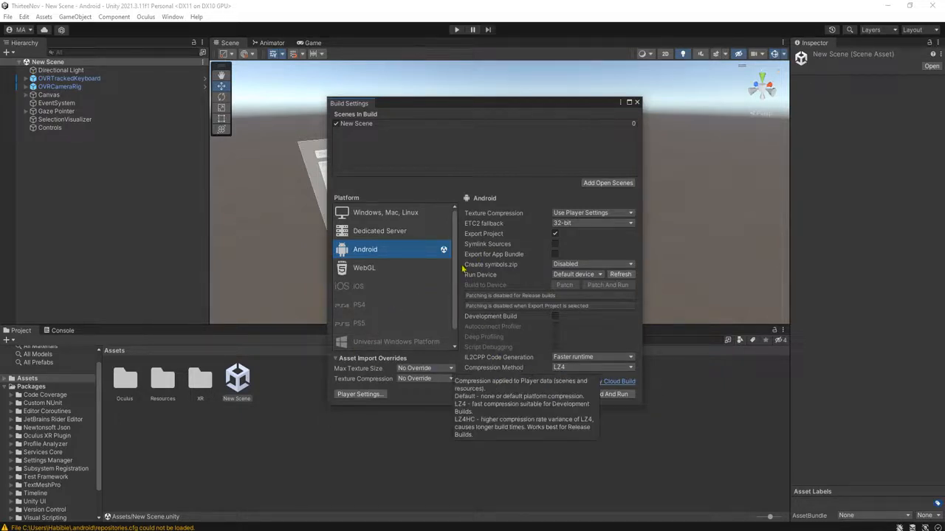
drag(485, 102, 486, 92)
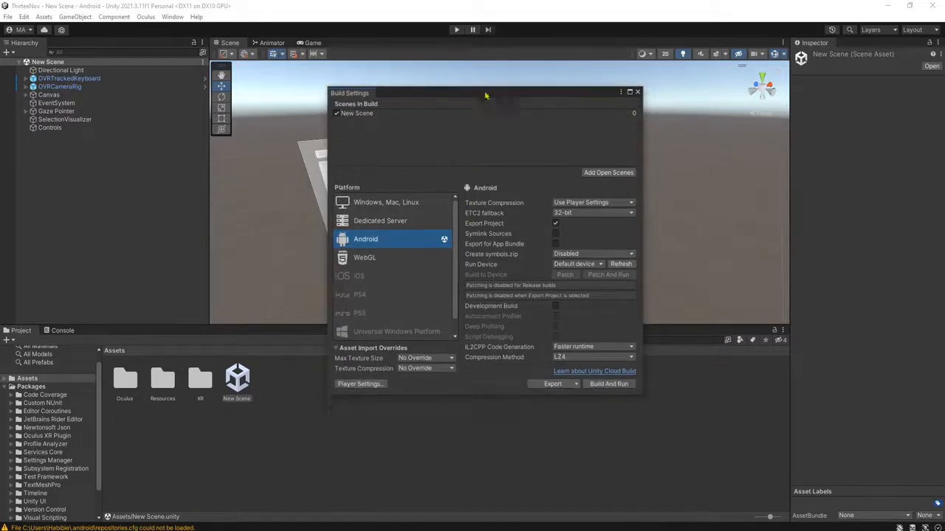